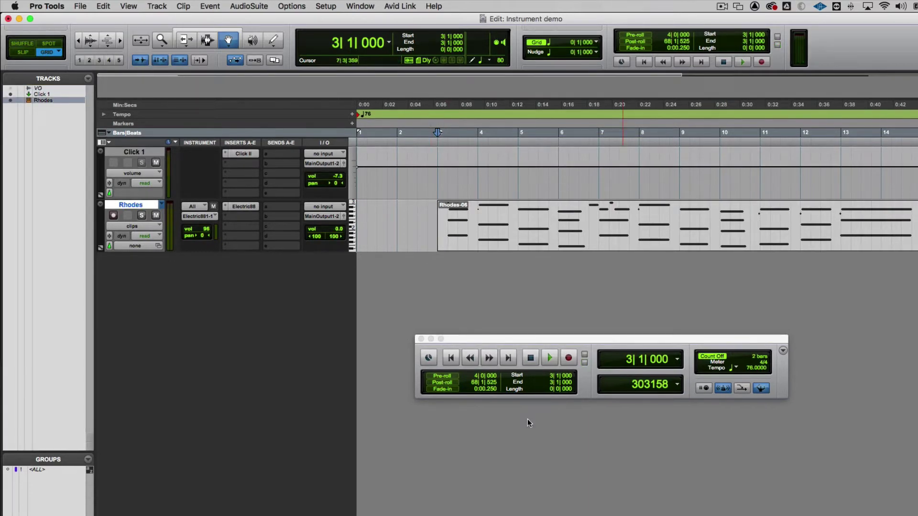
# Open the Electric88 instrument on the Rhodes track and play the session through it
pyautogui.press('space')
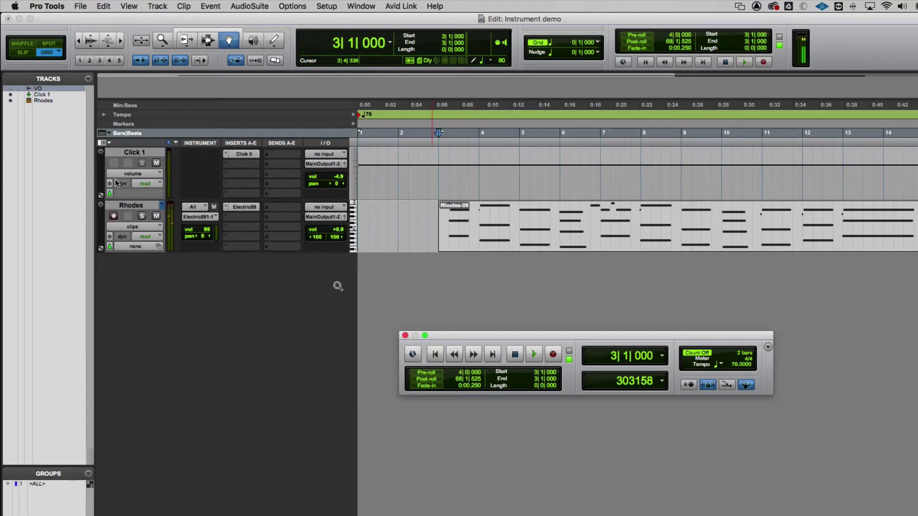
pyautogui.click(195, 216)
pyautogui.click(202, 291)
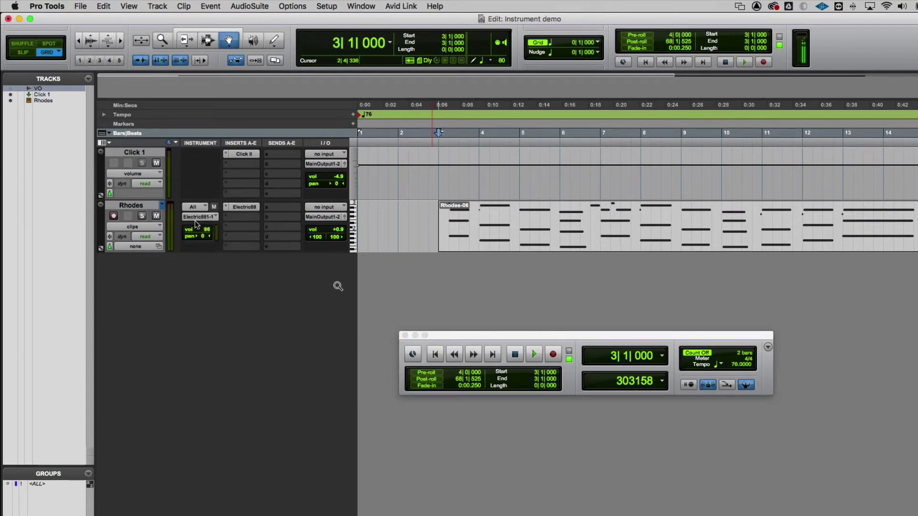
pyautogui.click(238, 207)
pyautogui.press('space')
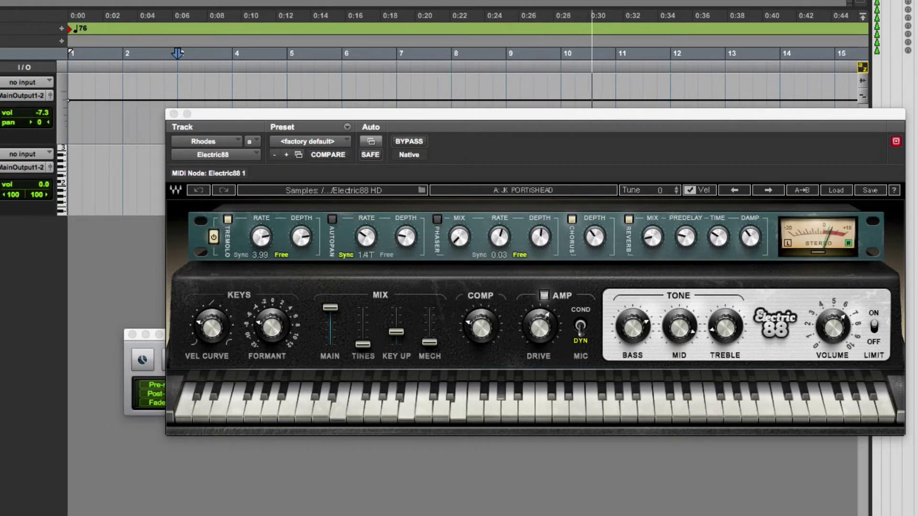
pyautogui.press('space')
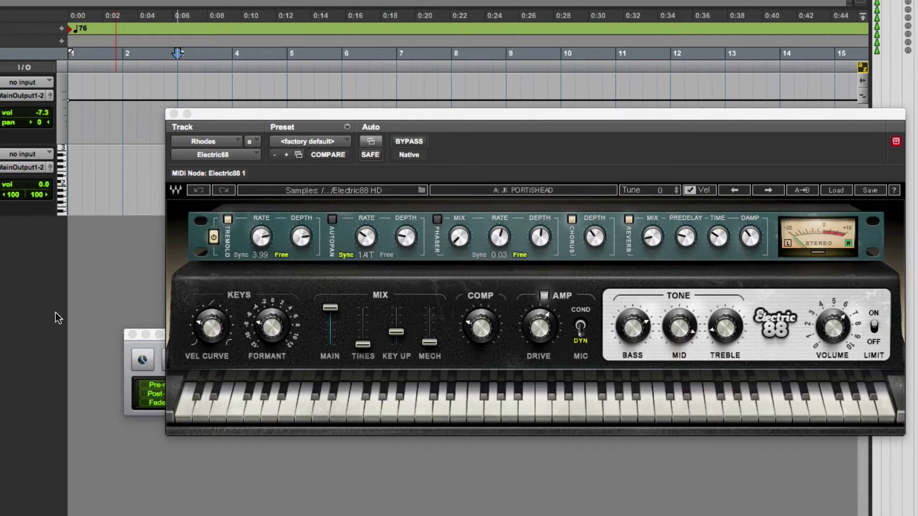
# Close the Electric88 window, move the play start to 3|2|000 and audition briefly
pyautogui.click(174, 114)
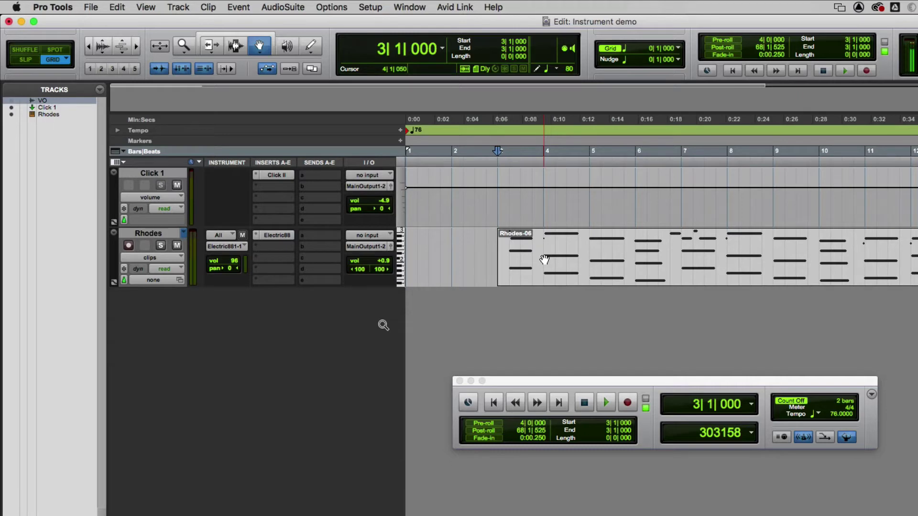
pyautogui.click(507, 156)
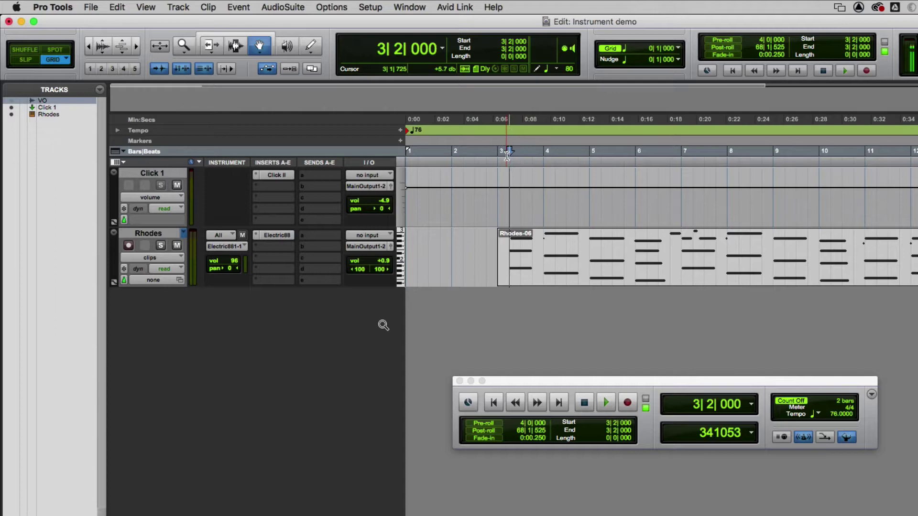
pyautogui.press('space')
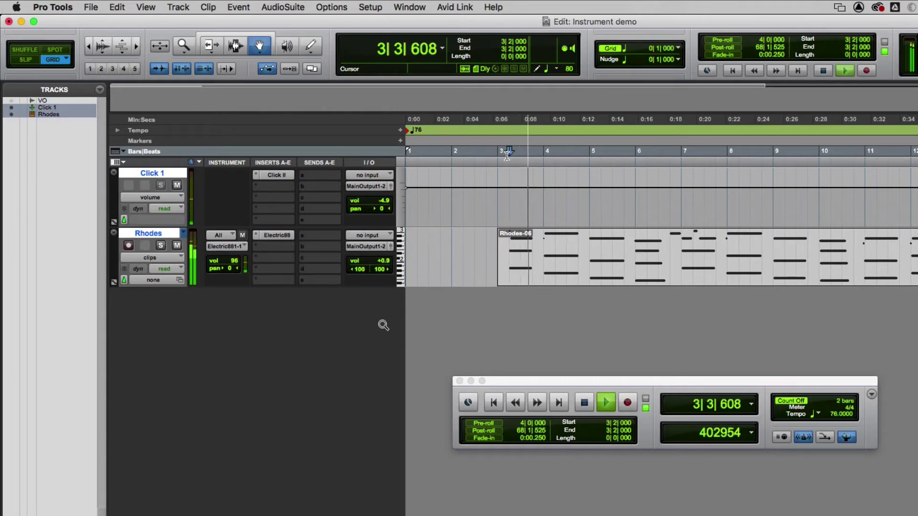
pyautogui.press('space')
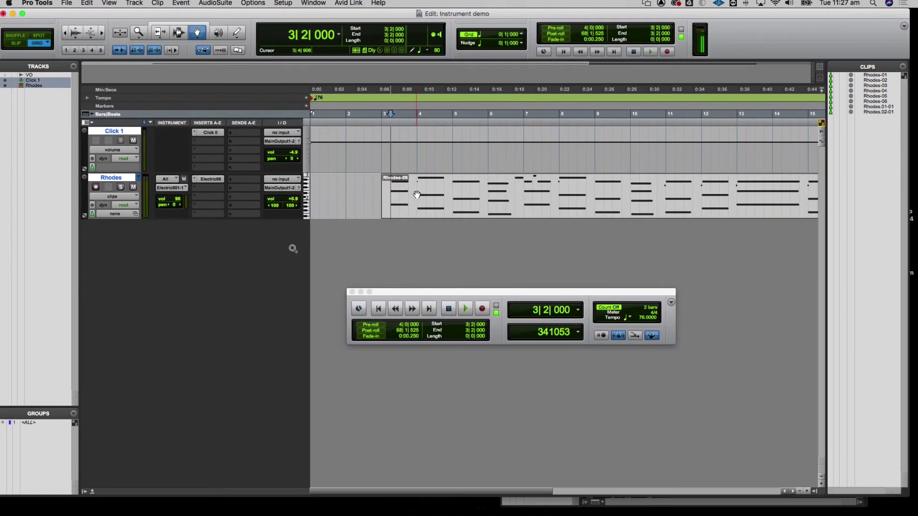
# Open the Rhodes clip in the MIDI Editor with a 1/8-note grid, zoomed in and fitted on screen
pyautogui.doubleClick(543, 254)
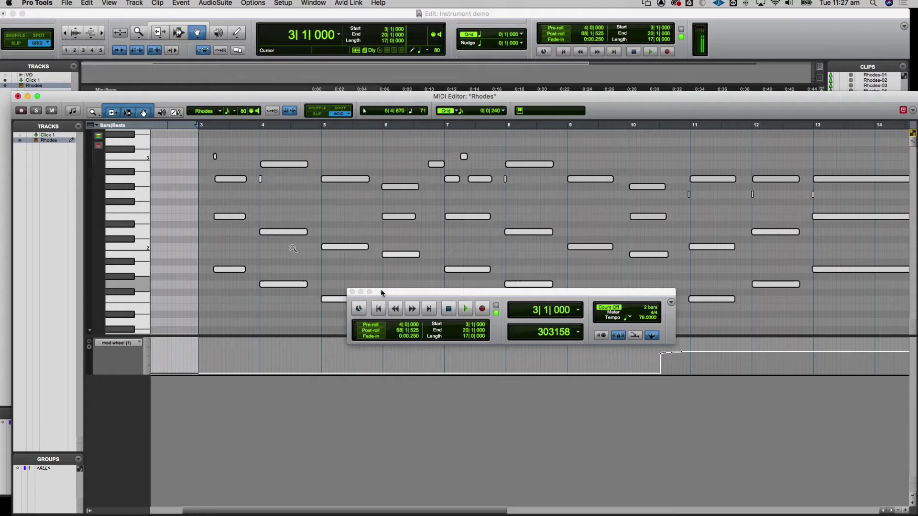
pyautogui.moveTo(381, 292); pyautogui.dragTo(374, 419)
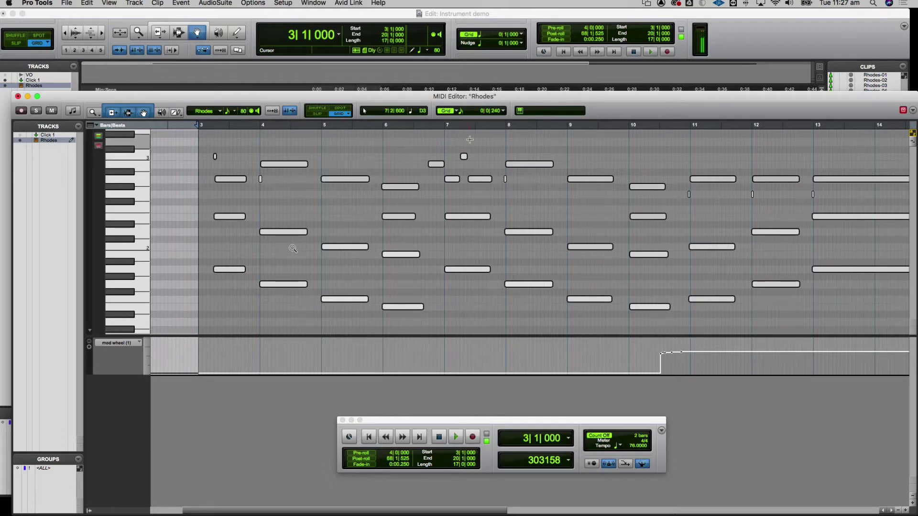
pyautogui.click(463, 112)
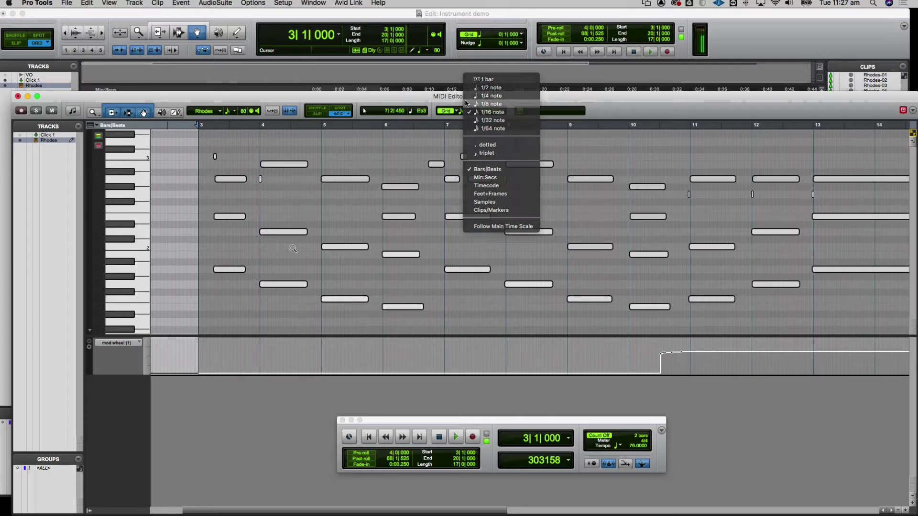
pyautogui.click(466, 104)
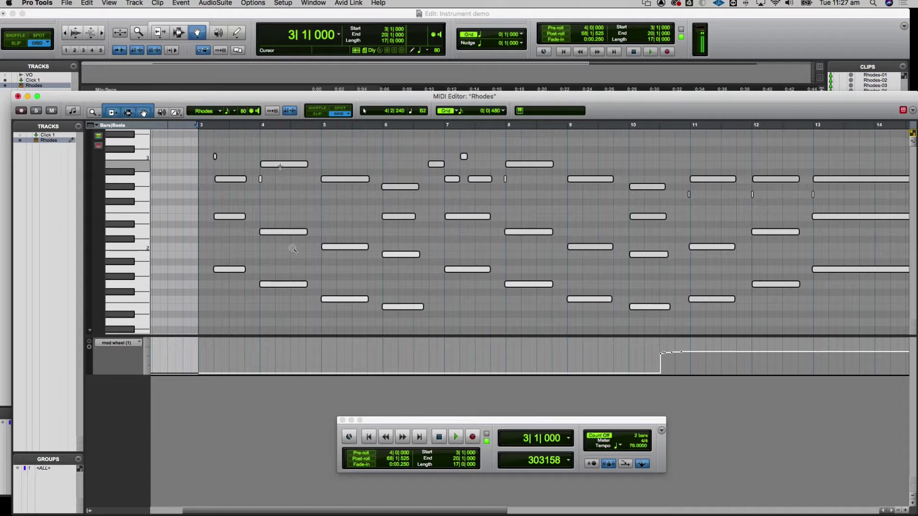
pyautogui.press('super+bracketright')
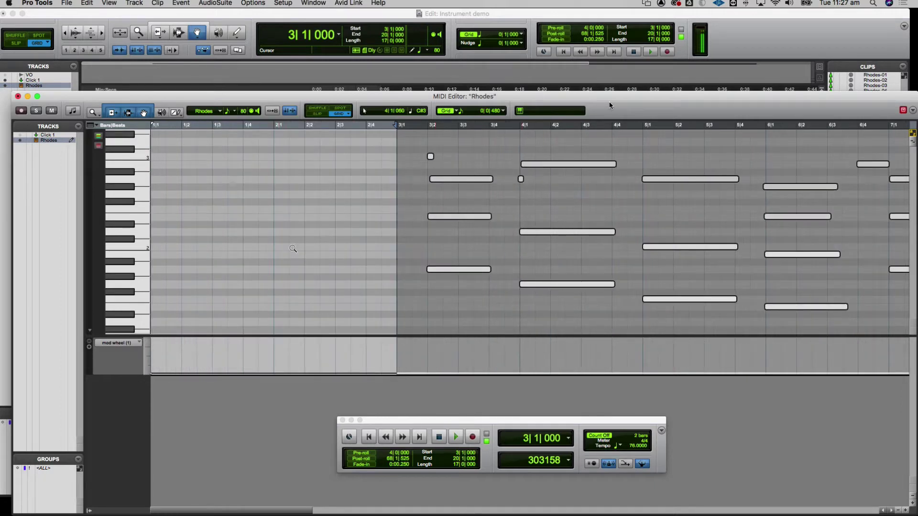
pyautogui.moveTo(620, 97); pyautogui.dragTo(613, 64)
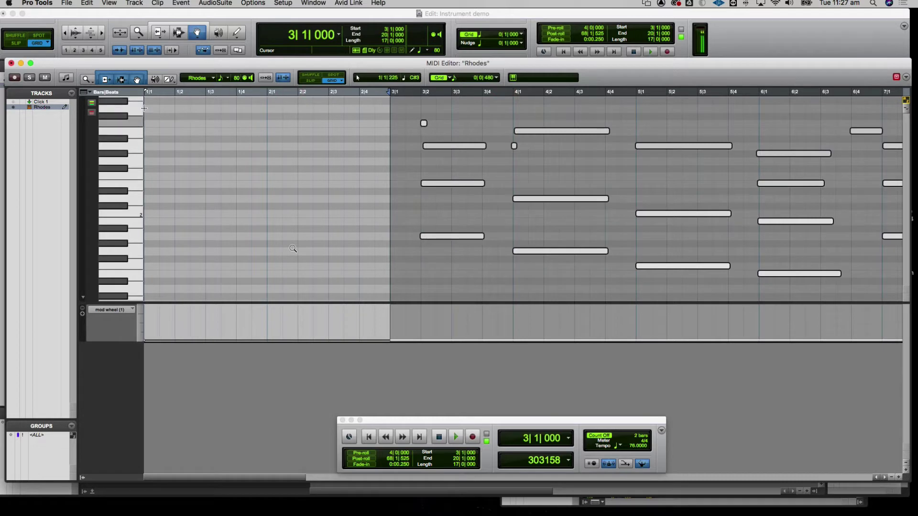
# Switch to the Selector tool and try a time selection on the bar-3 A2 note
pyautogui.click(121, 80)
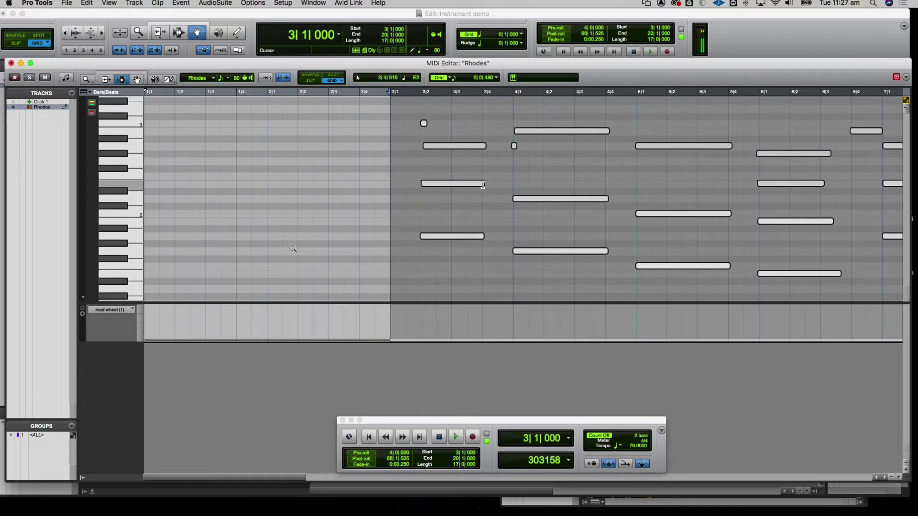
pyautogui.click(482, 201)
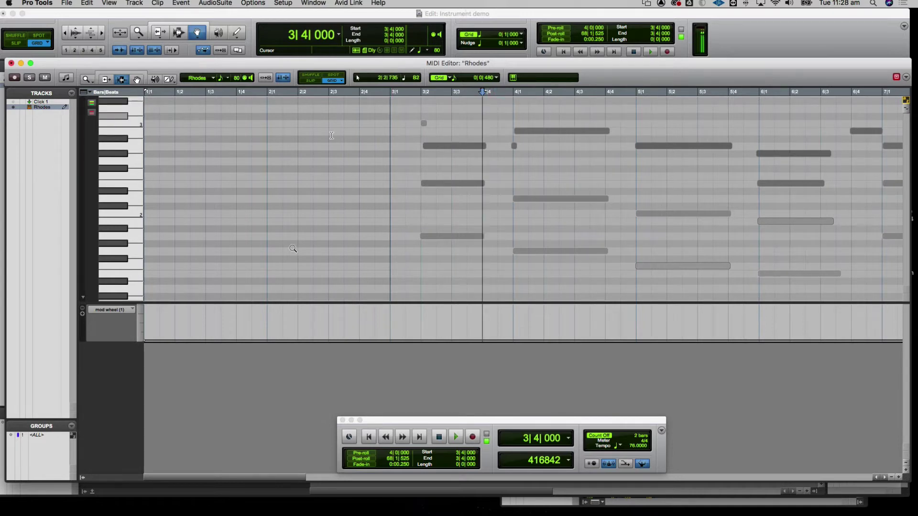
pyautogui.click(105, 81)
pyautogui.doubleClick(482, 146)
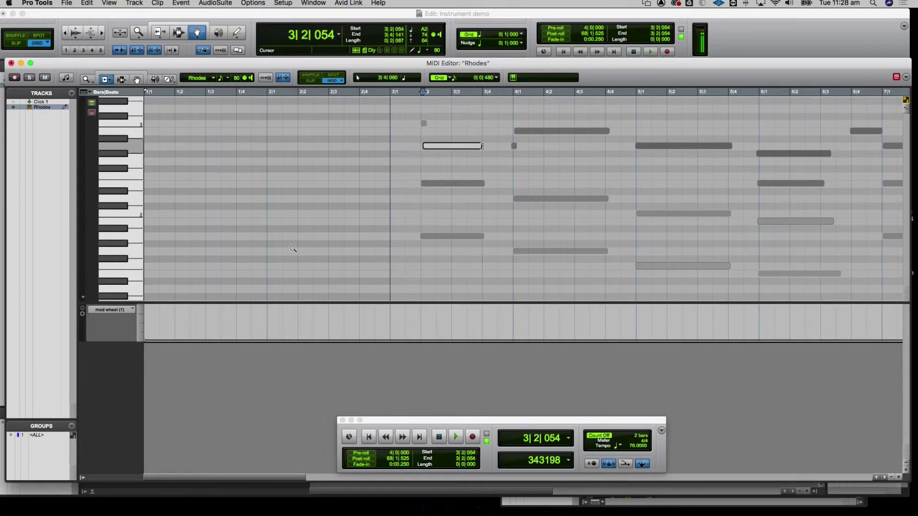
pyautogui.moveTo(481, 147); pyautogui.dragTo(493, 148)
pyautogui.click(422, 146)
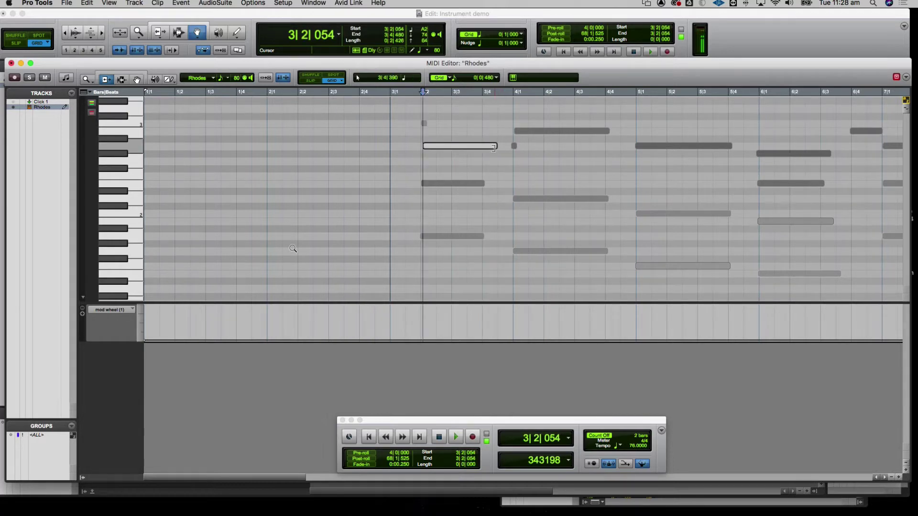
# In Slip mode, lengthen the bar-3 A2, E2 and A1 notes to about 3|4|720
pyautogui.click(314, 82)
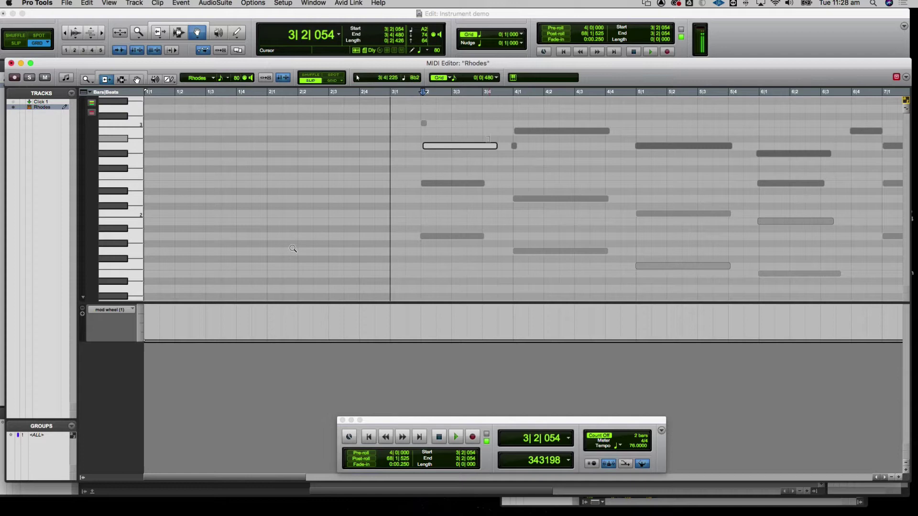
pyautogui.moveTo(497, 145); pyautogui.dragTo(507, 147)
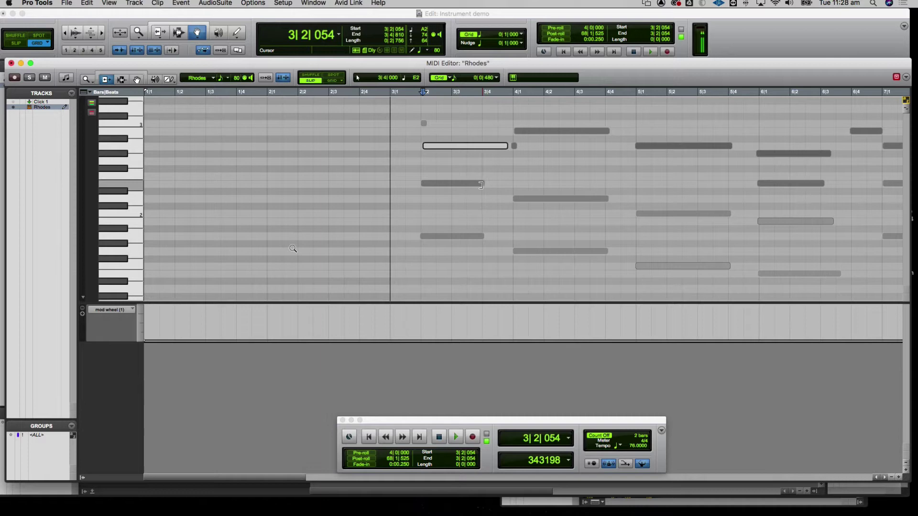
pyautogui.moveTo(480, 184); pyautogui.dragTo(490, 186)
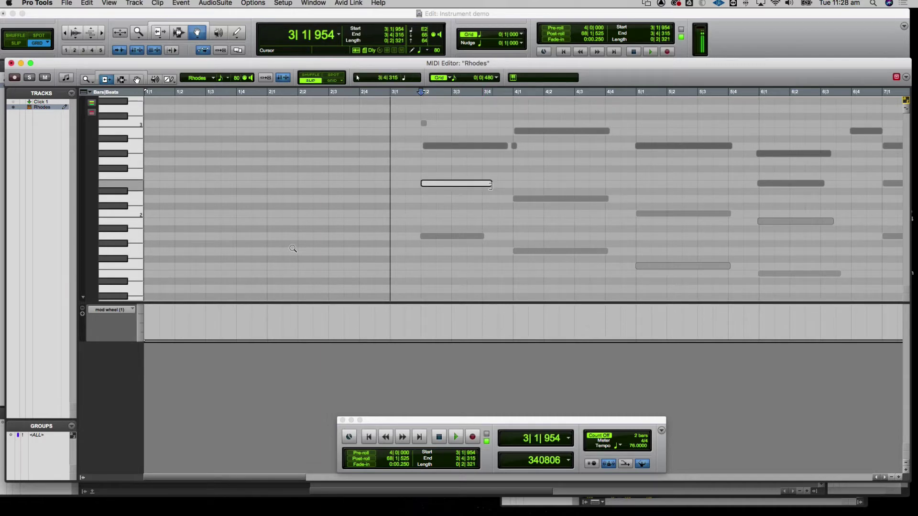
pyautogui.moveTo(491, 187); pyautogui.dragTo(506, 189)
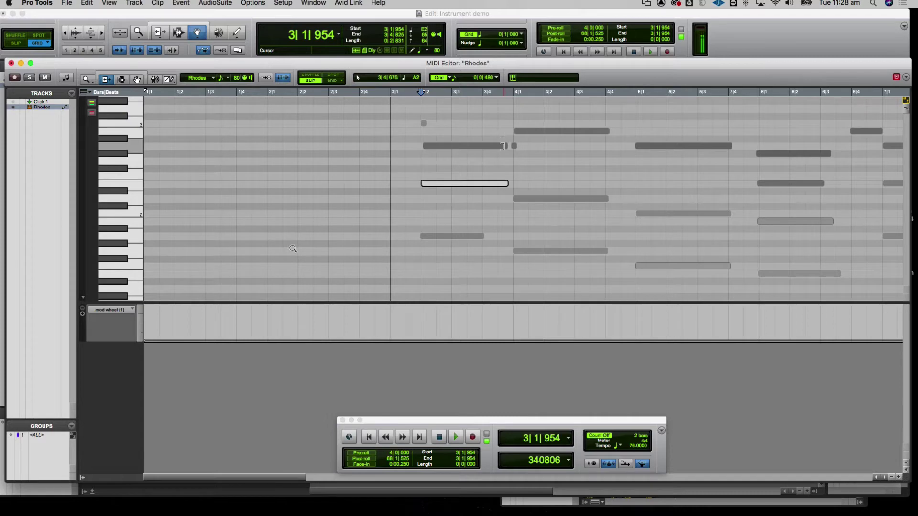
pyautogui.moveTo(503, 143); pyautogui.dragTo(508, 144)
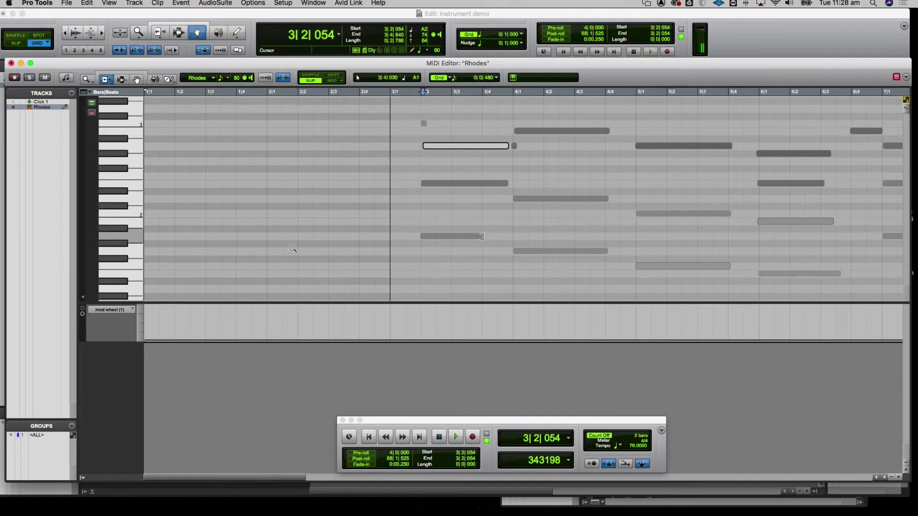
pyautogui.moveTo(481, 236); pyautogui.dragTo(508, 240)
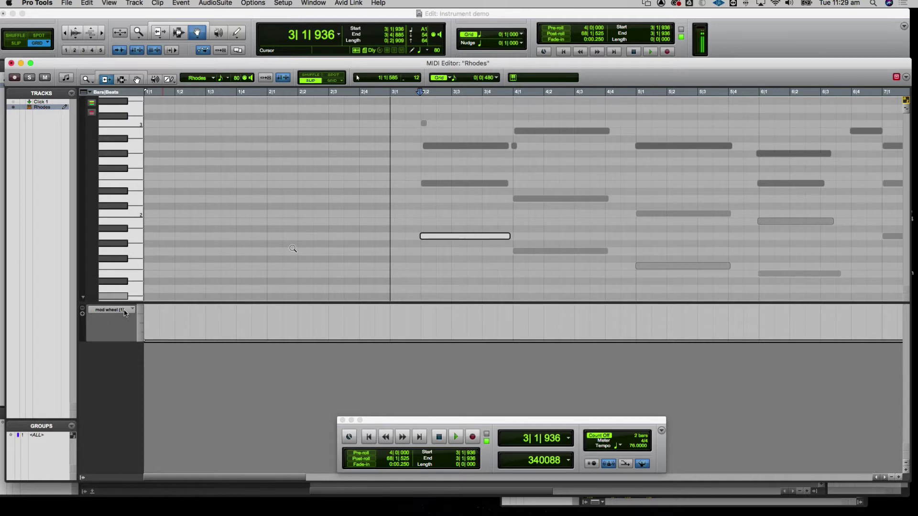
# Switch the controller lane below the notes to sustain (64)
pyautogui.click(125, 313)
pyautogui.moveTo(124, 313)
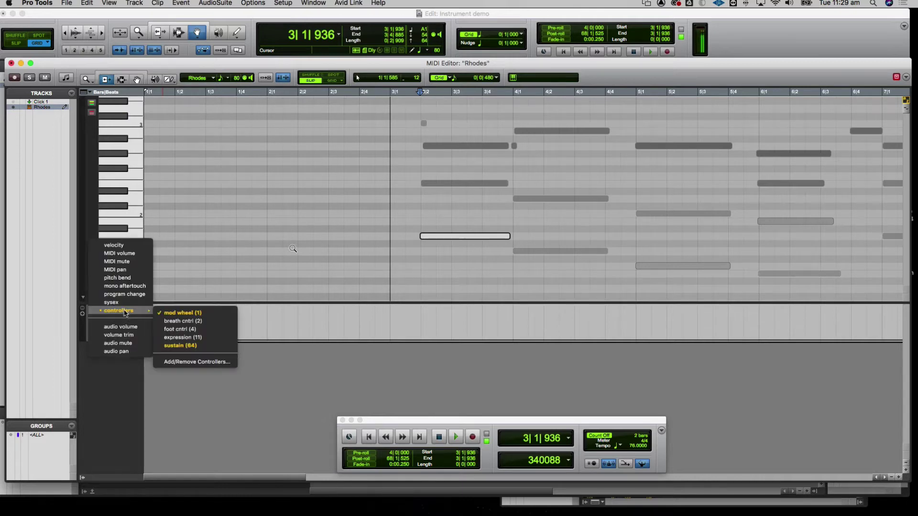
pyautogui.click(196, 349)
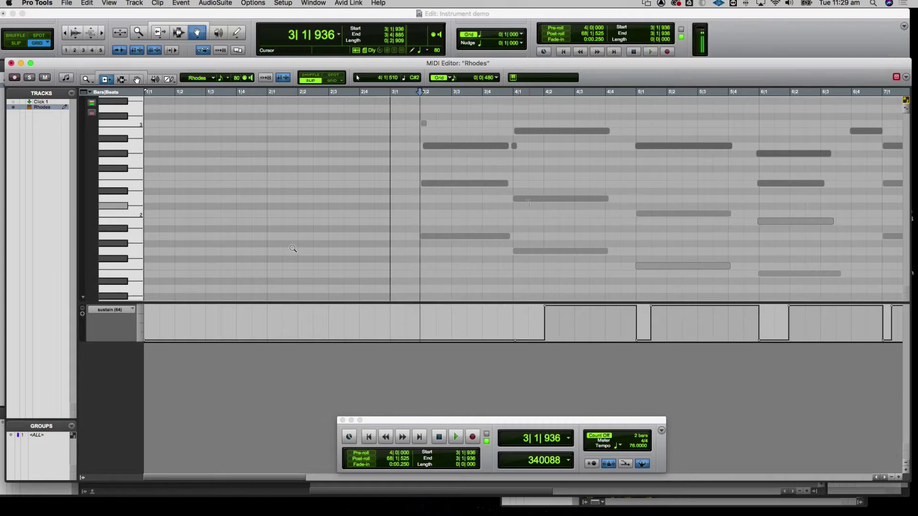
pyautogui.click(502, 182)
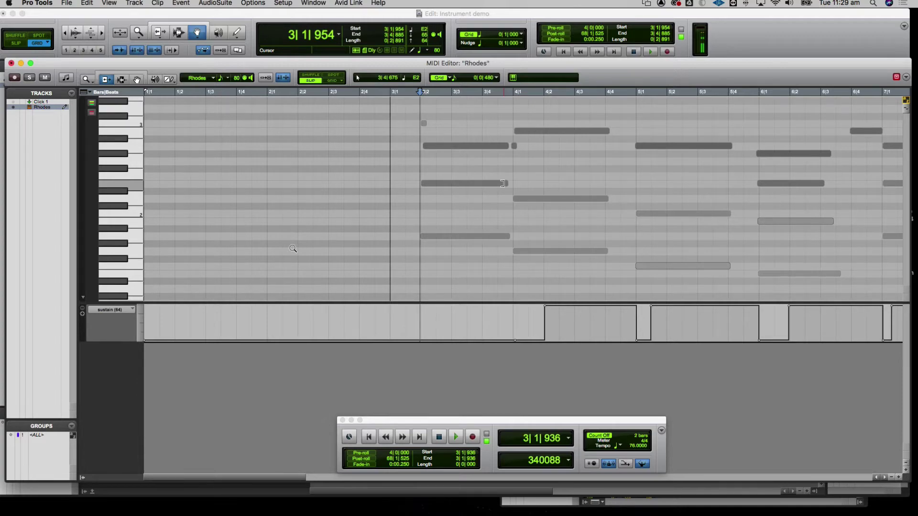
pyautogui.press('space')
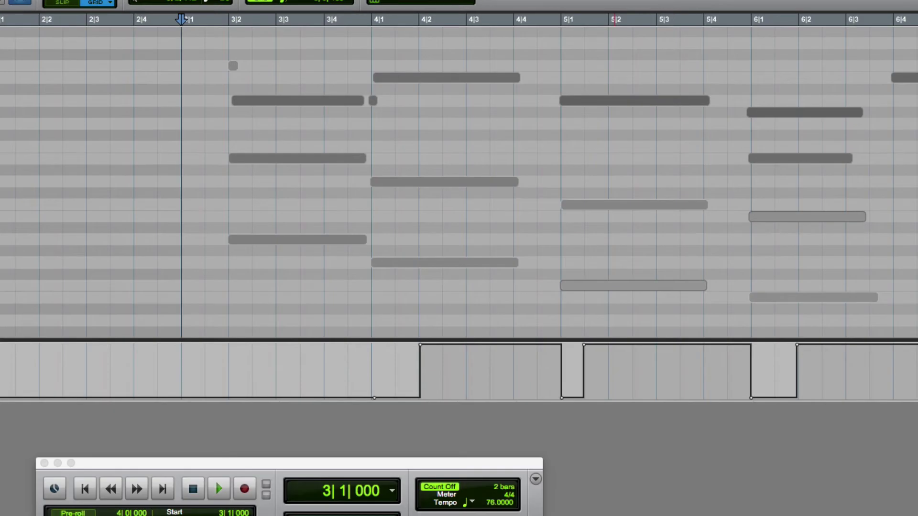
pyautogui.press('space')
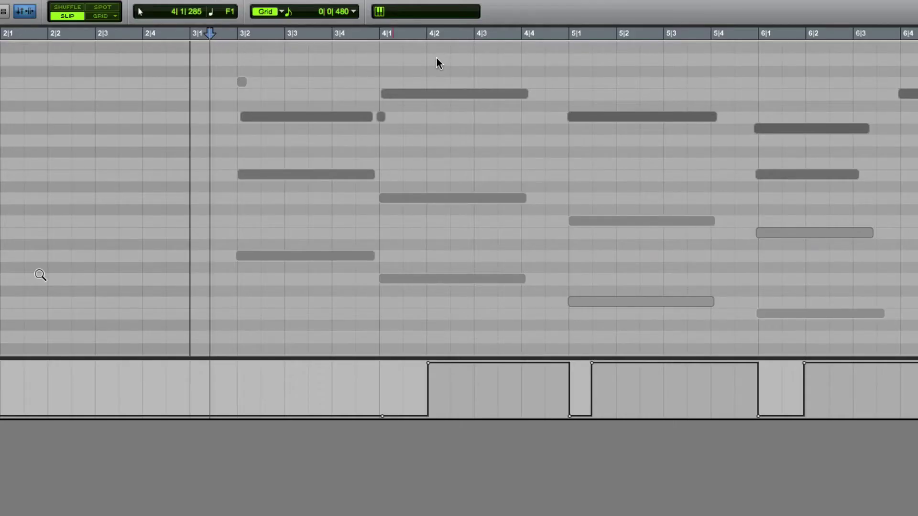
pyautogui.hscroll(1, 587, 184)
pyautogui.hscroll(5, 40, 275)
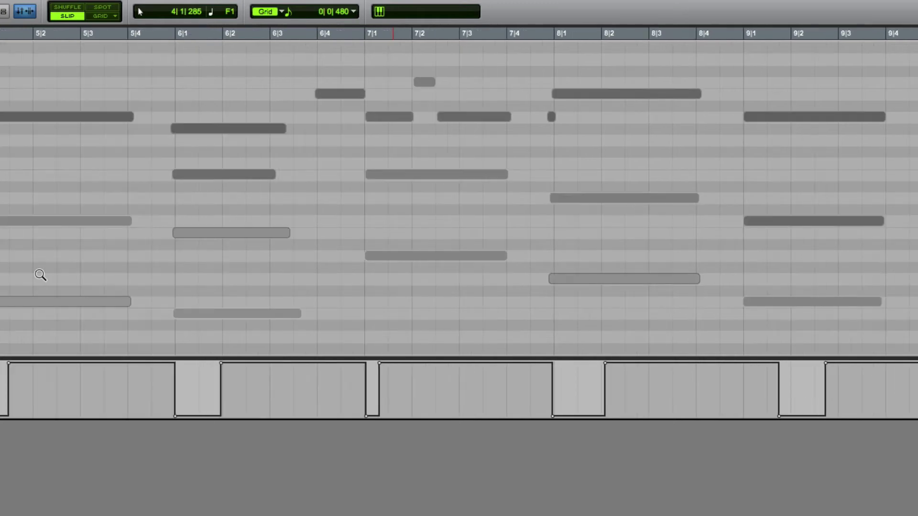
pyautogui.hscroll(1, 40, 274)
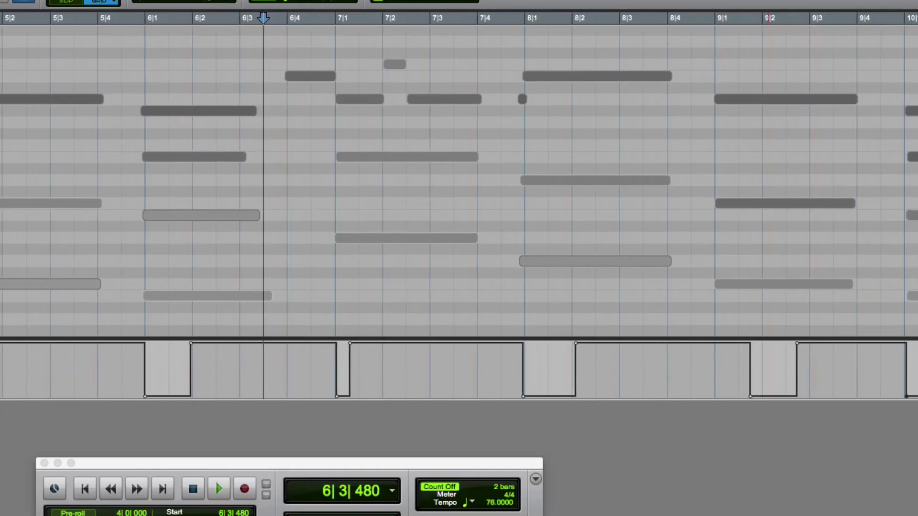
pyautogui.hscroll(4, 459, 182)
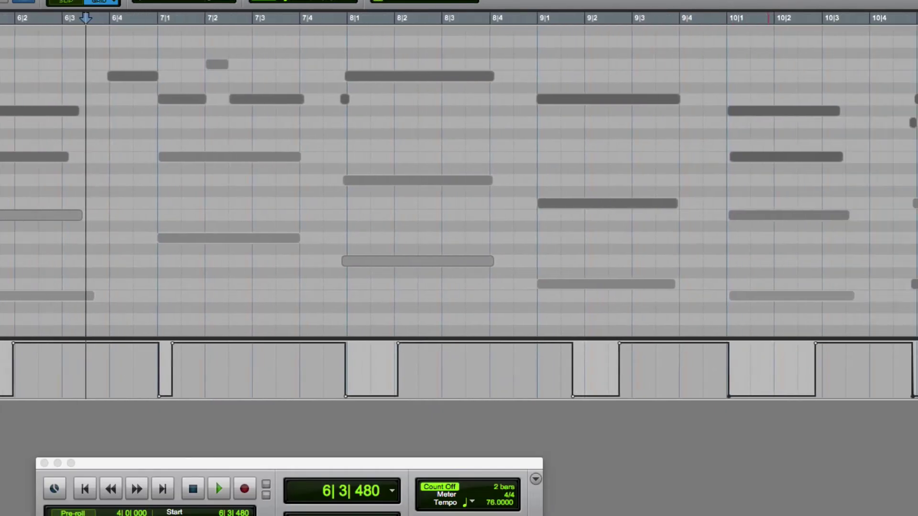
pyautogui.hscroll(2, 459, 181)
pyautogui.press('space')
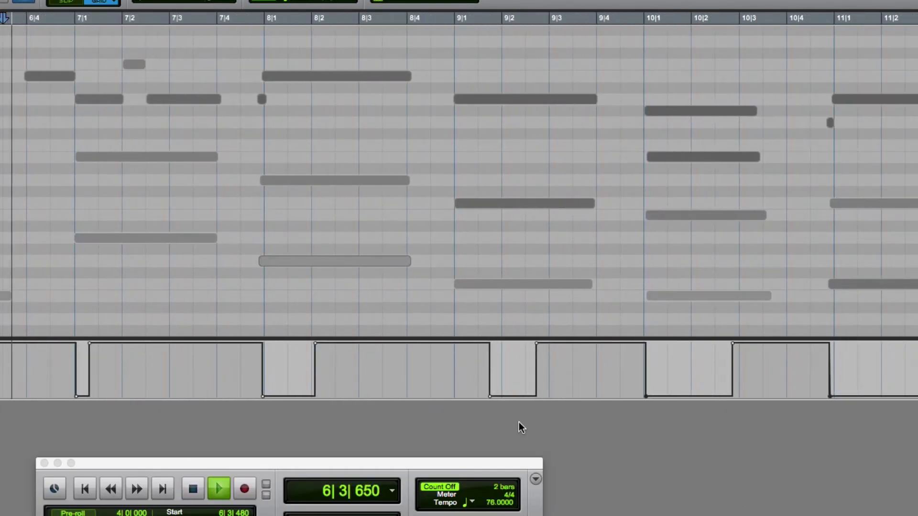
pyautogui.press('space')
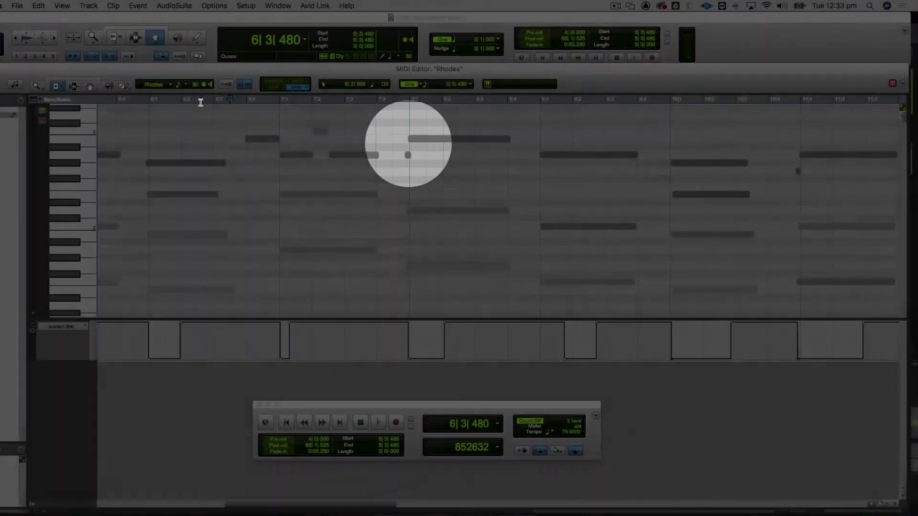
pyautogui.press('space')
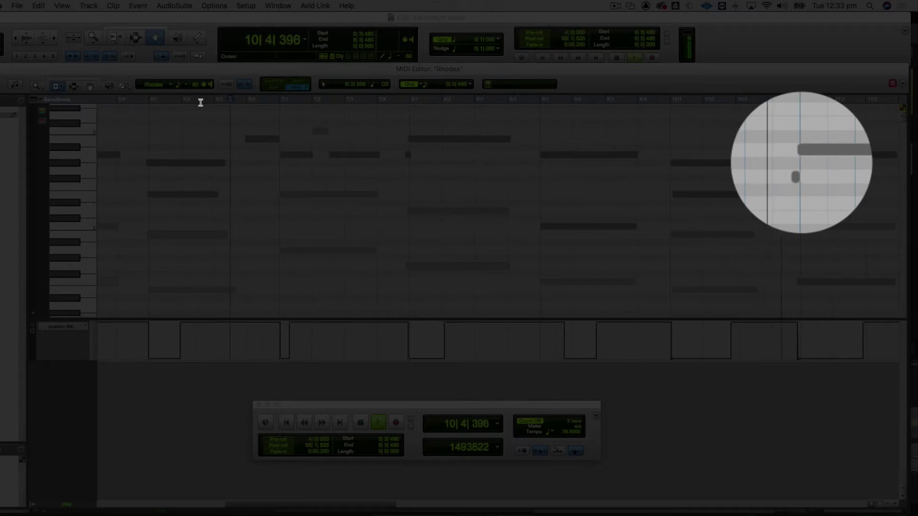
pyautogui.press('space')
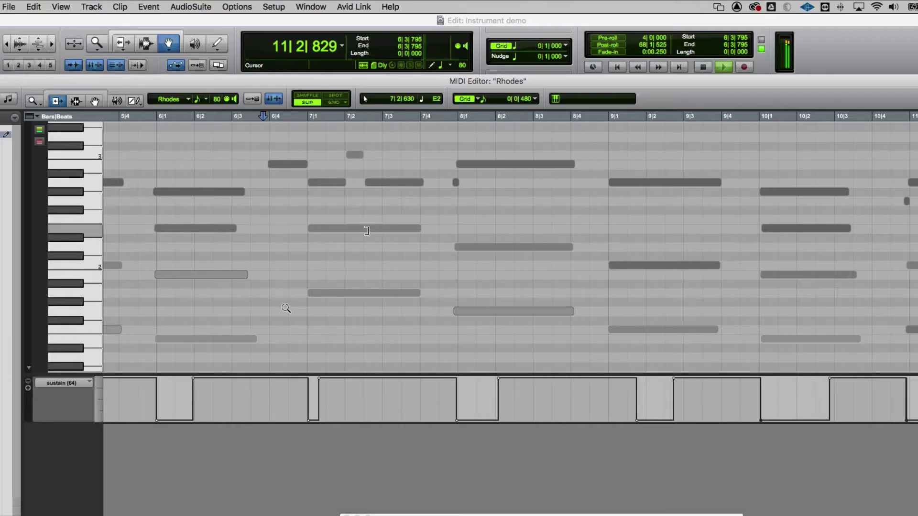
pyautogui.press('space')
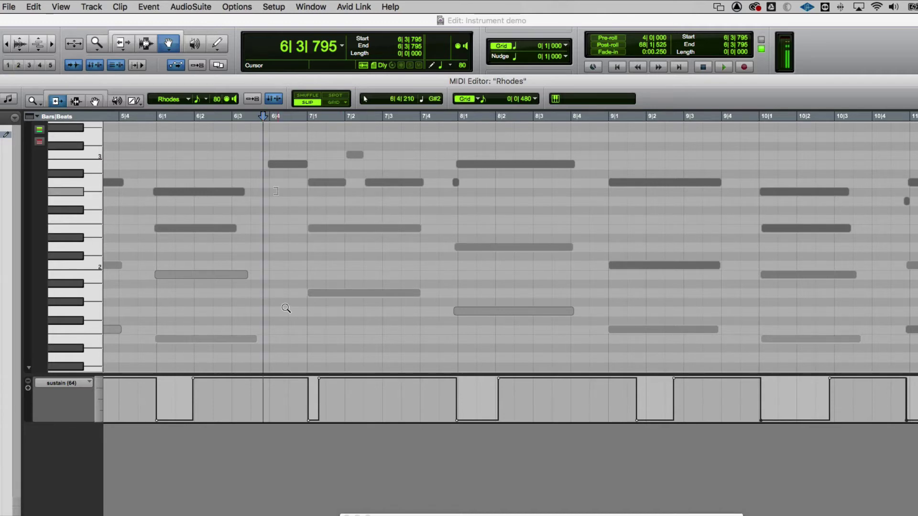
pyautogui.press('super+[')
pyautogui.press('super+[')
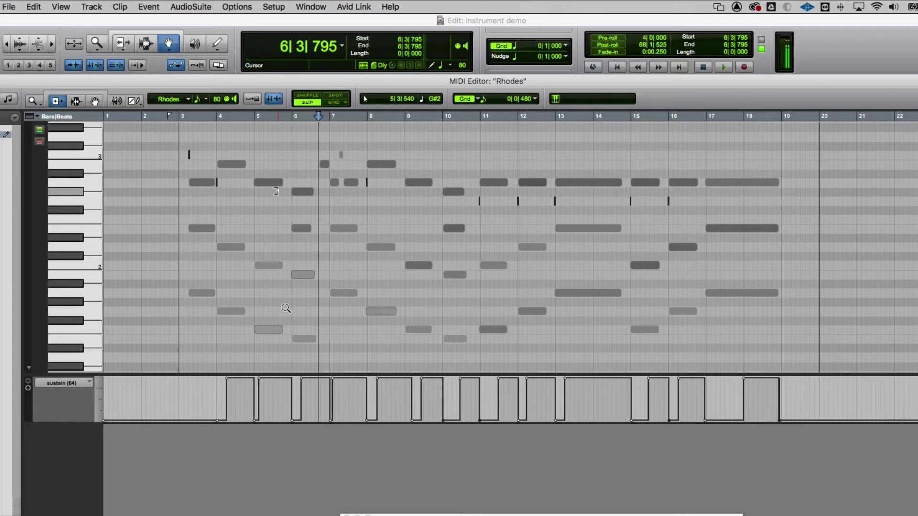
pyautogui.press('super+bracketleft')
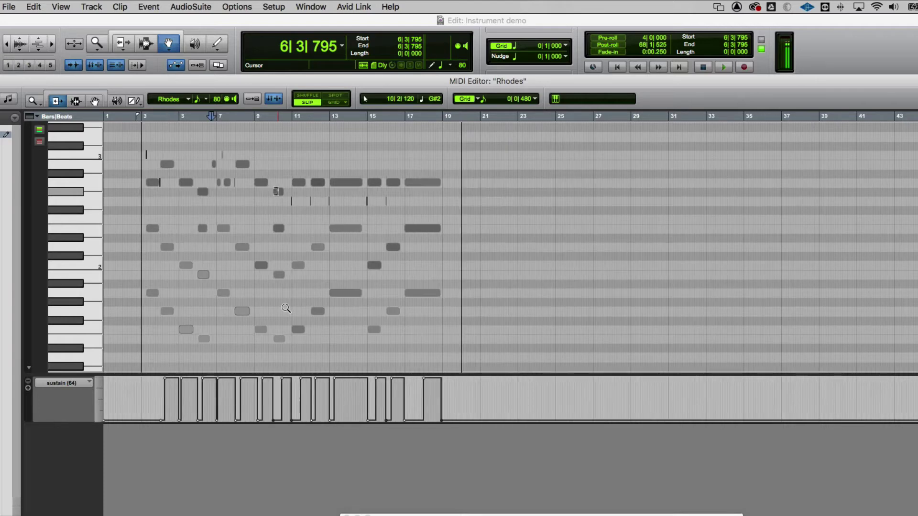
pyautogui.press('super+bracketright')
pyautogui.press('super+bracketright')
pyautogui.press('super+bracketright')
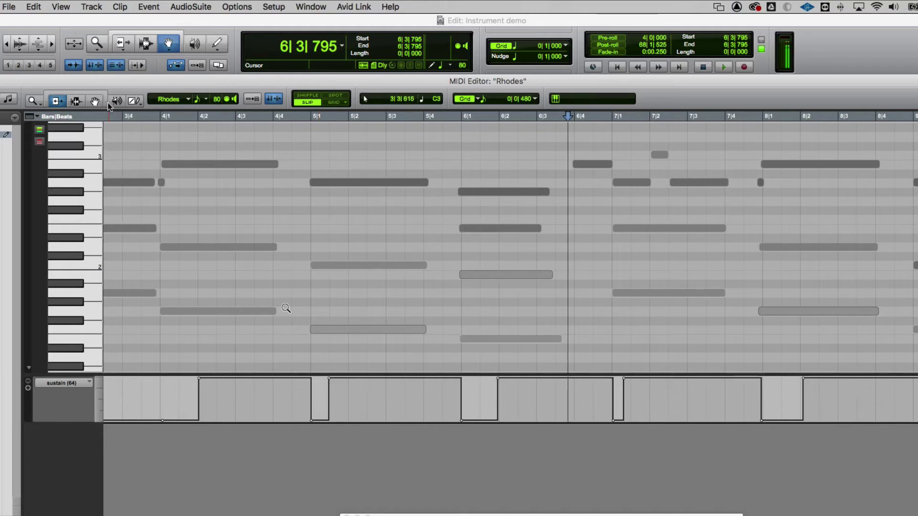
pyautogui.click(96, 102)
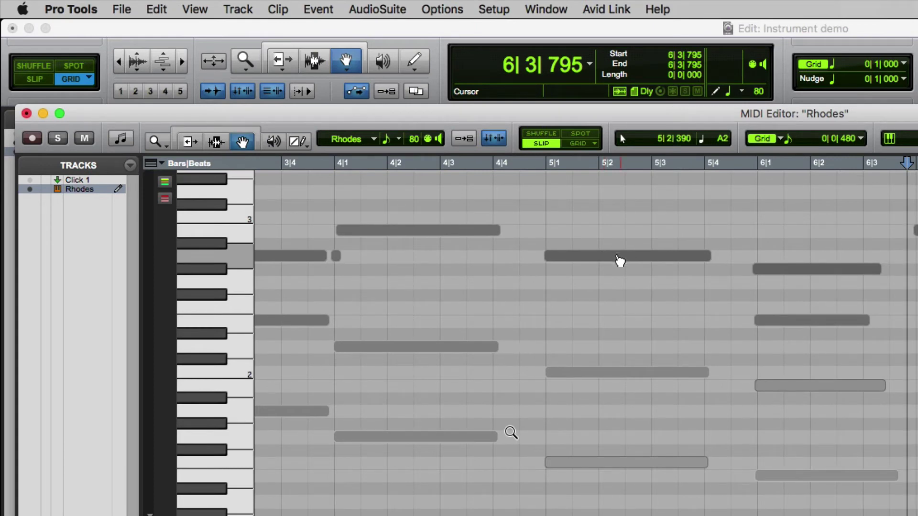
pyautogui.click(620, 261)
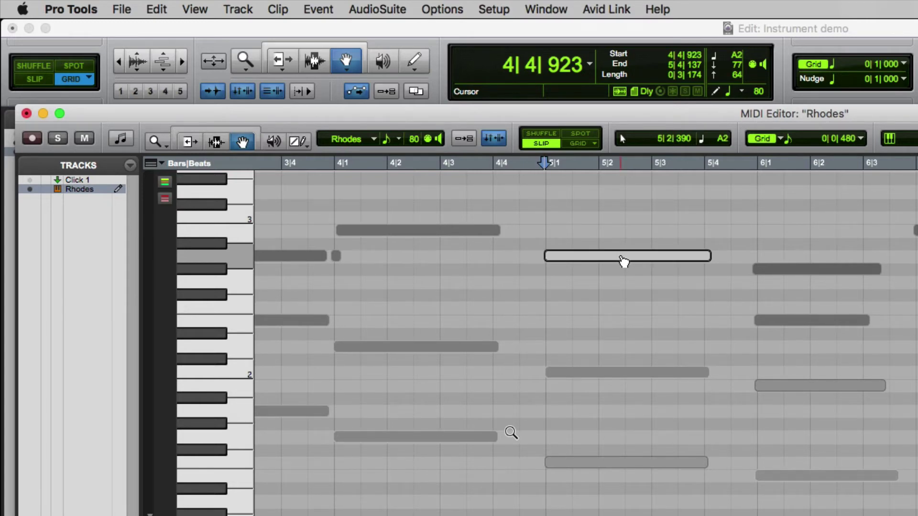
pyautogui.moveTo(624, 261); pyautogui.dragTo(649, 262)
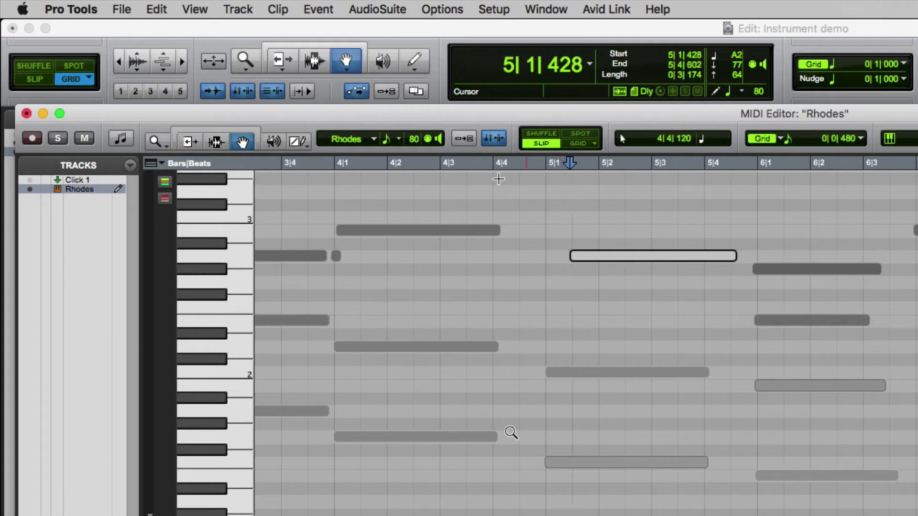
pyautogui.click(499, 164)
pyautogui.press('space')
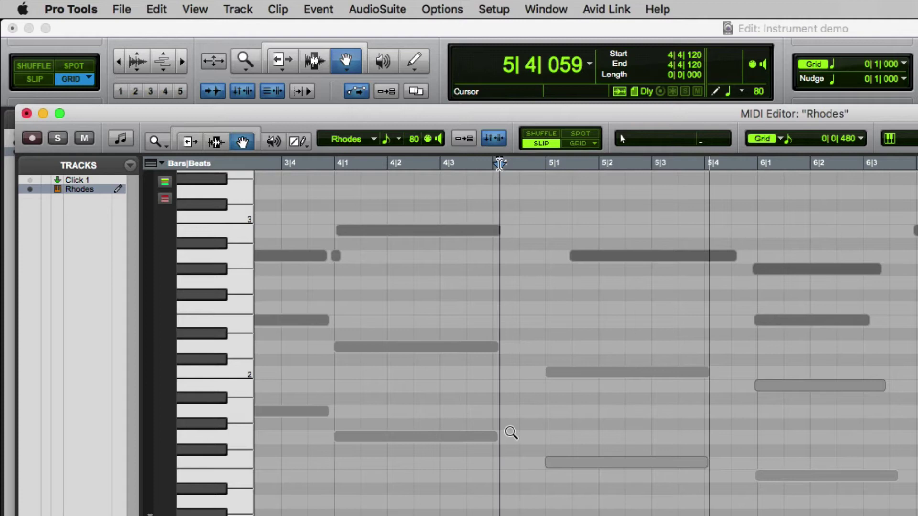
pyautogui.press('space')
pyautogui.moveTo(776, 271); pyautogui.dragTo(807, 271)
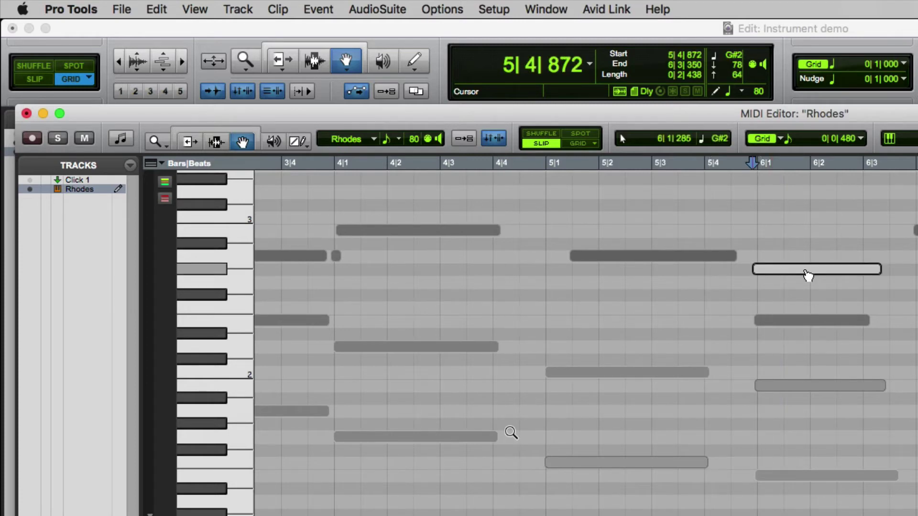
pyautogui.click(505, 162)
pyautogui.press('space')
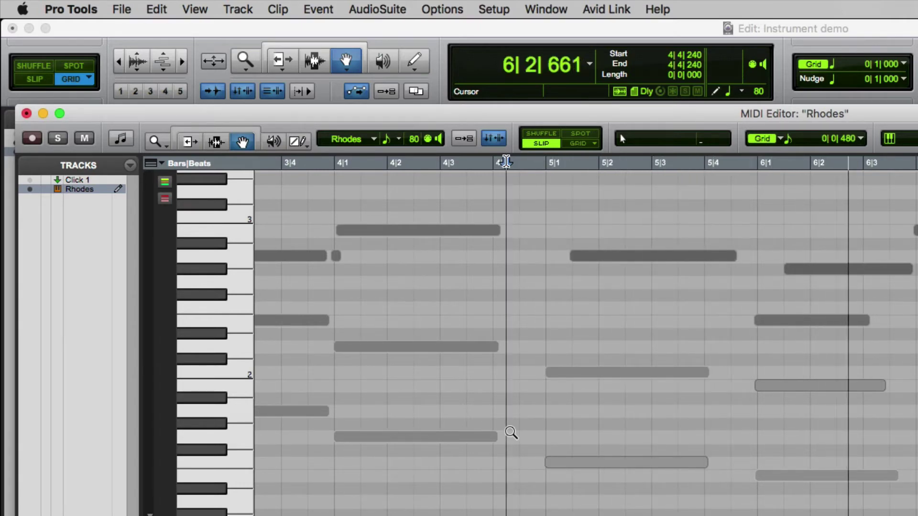
pyautogui.press('space')
pyautogui.press('super+z')
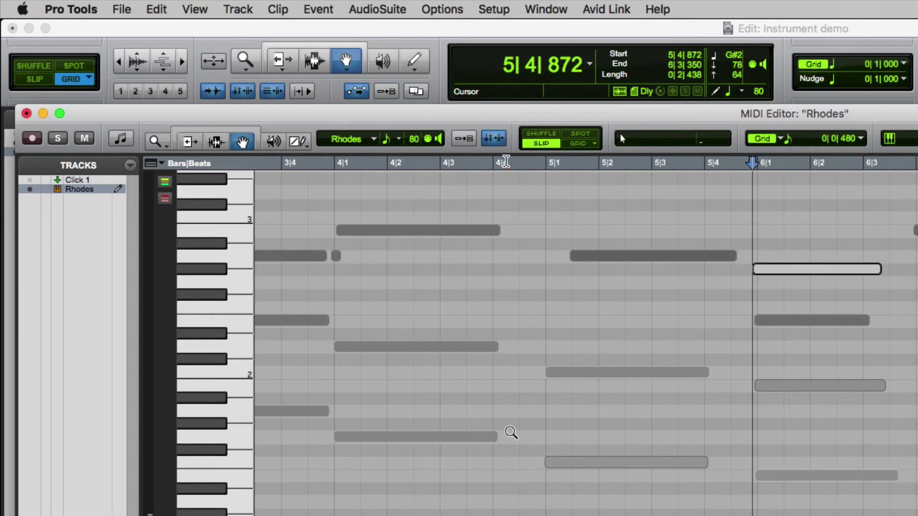
pyautogui.press('super+z')
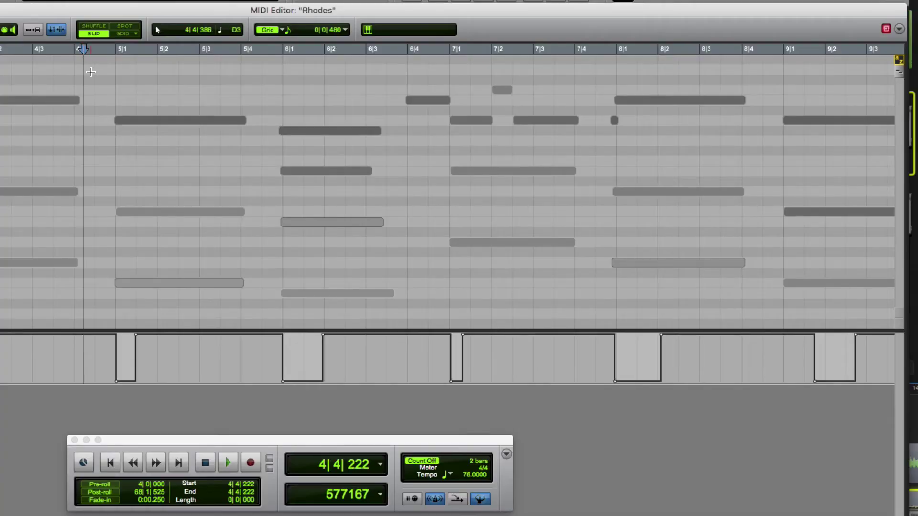
# Shift the three-note bar 5 chord and four-note bar 6 chord just past their downbeats
pyautogui.moveTo(90, 72); pyautogui.dragTo(249, 302)
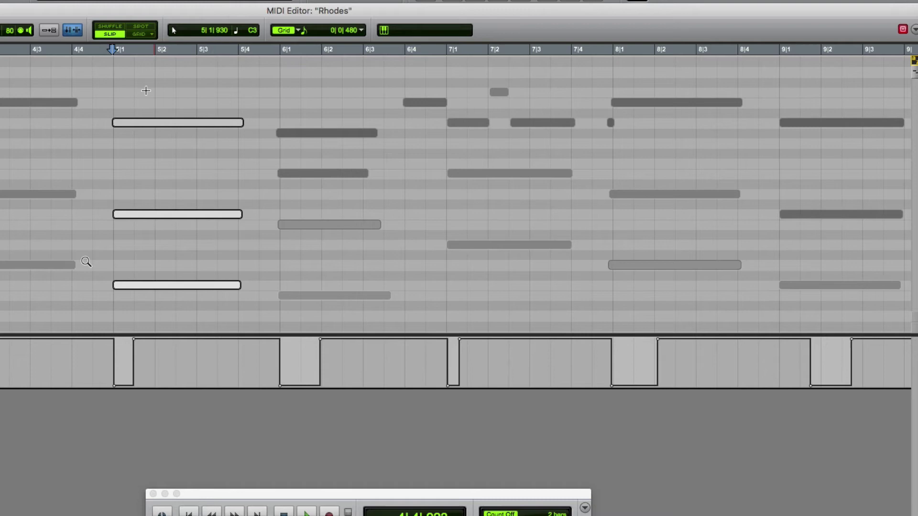
pyautogui.moveTo(108, 77); pyautogui.dragTo(244, 285)
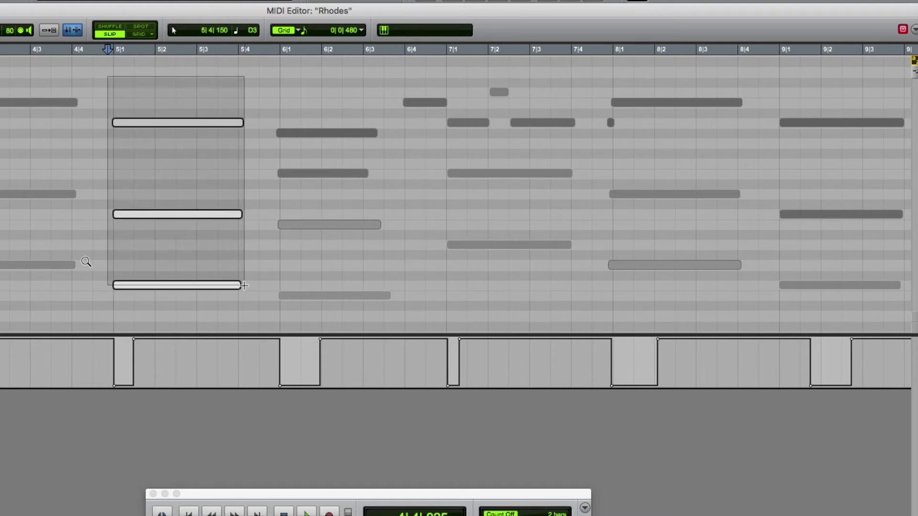
pyautogui.moveTo(244, 286); pyautogui.dragTo(254, 288)
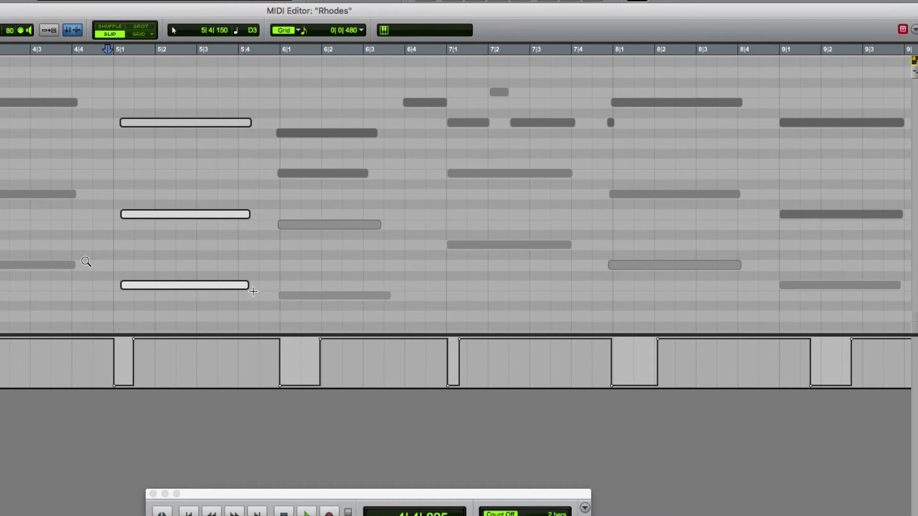
pyautogui.moveTo(239, 212); pyautogui.dragTo(251, 211)
pyautogui.press('space')
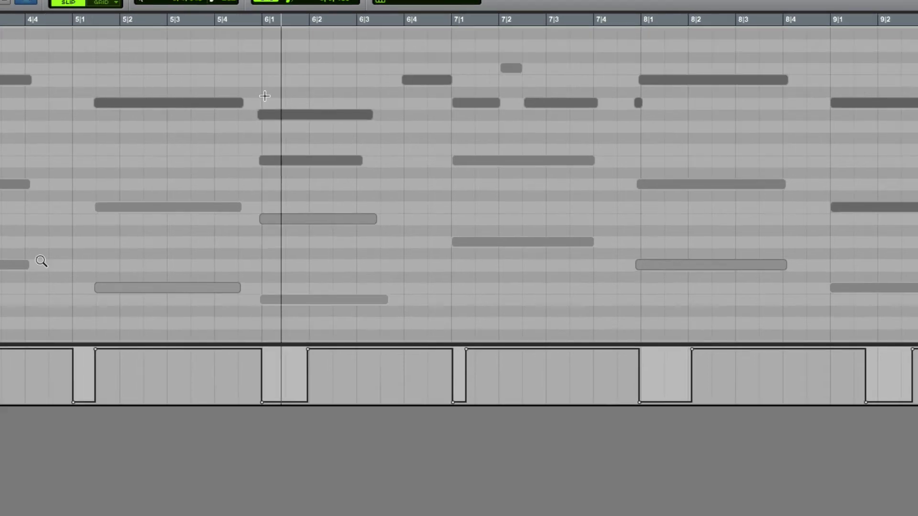
pyautogui.press('space')
pyautogui.moveTo(257, 91); pyautogui.dragTo(386, 308)
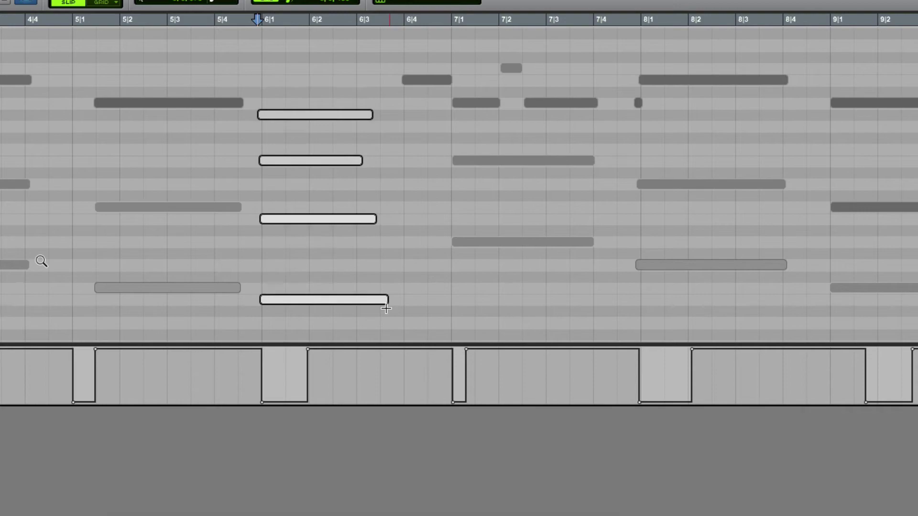
pyautogui.press('KP_Add')
pyautogui.press('KP_Add')
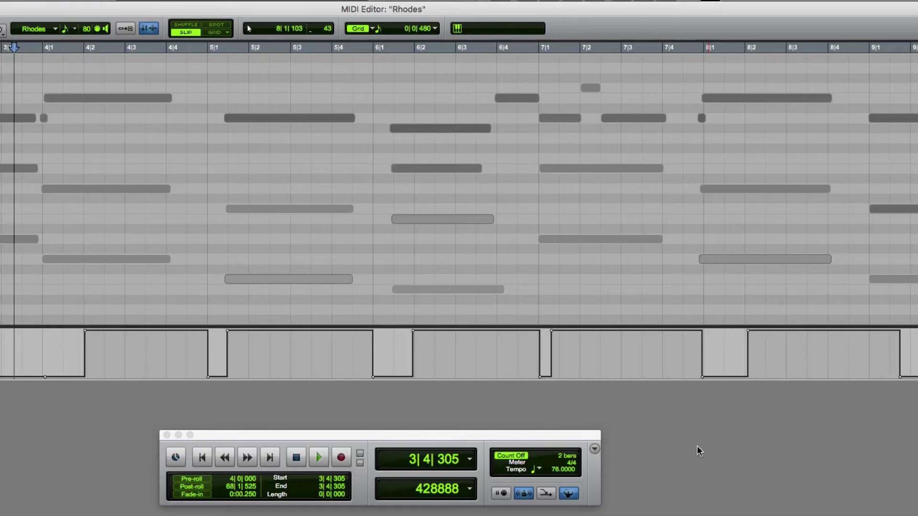
# Play back the adjusted bar 5 and bar 6 chords, then stop
pyautogui.press('space')
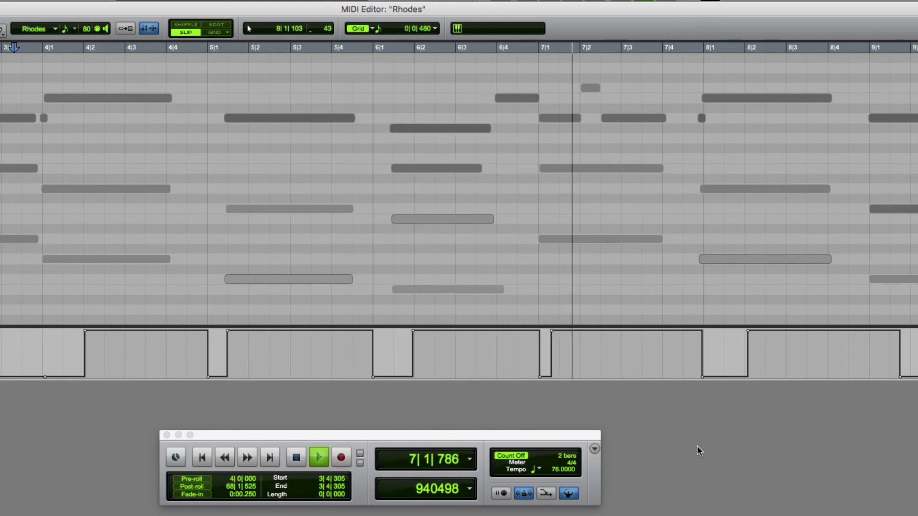
pyautogui.press('space')
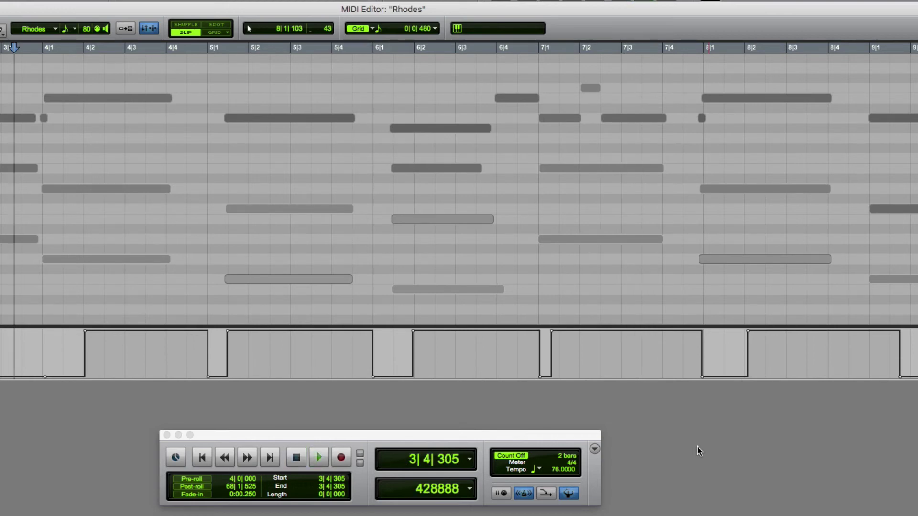
pyautogui.click(197, 48)
pyautogui.moveTo(159, 88); pyautogui.dragTo(331, 321)
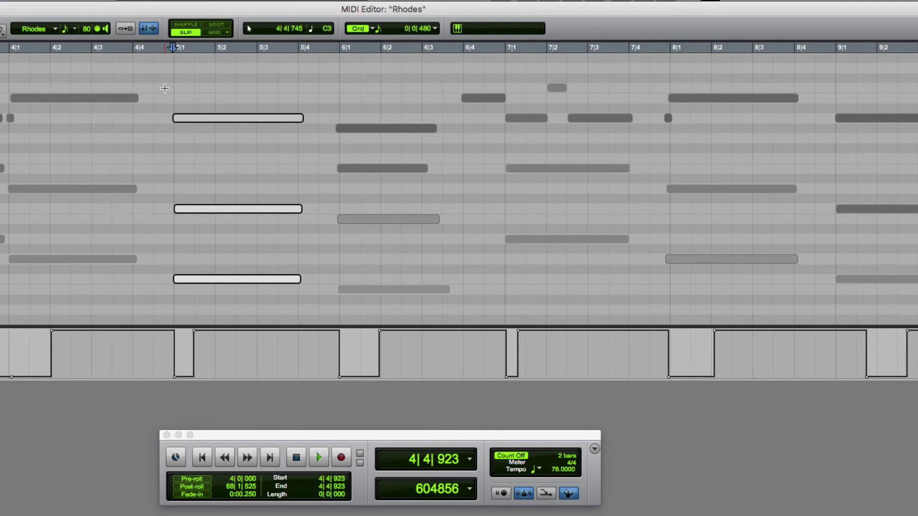
pyautogui.click(165, 88)
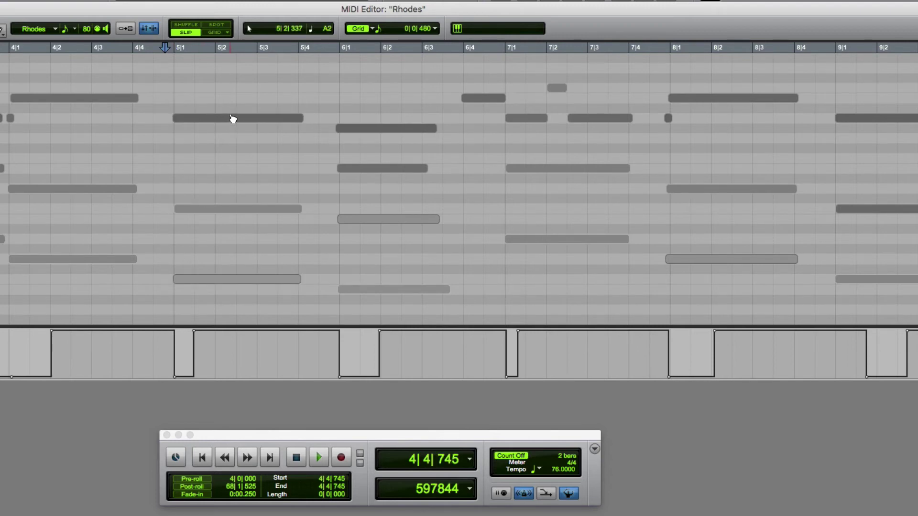
pyautogui.click(233, 118)
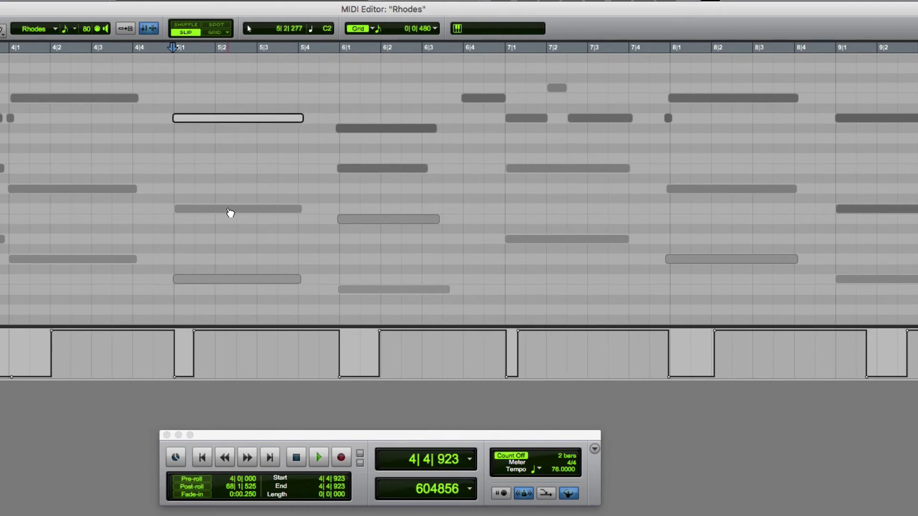
pyautogui.click(230, 210)
pyautogui.click(224, 282)
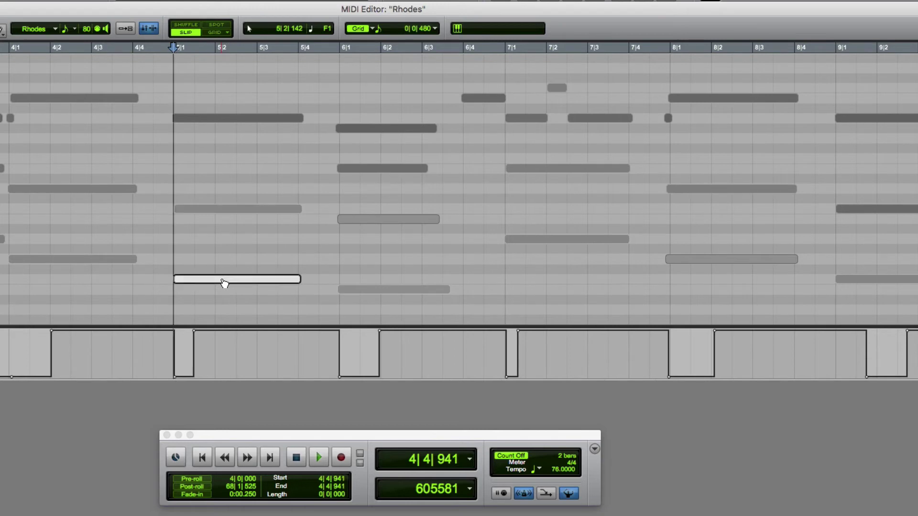
pyautogui.click(149, 114)
pyautogui.click(206, 120)
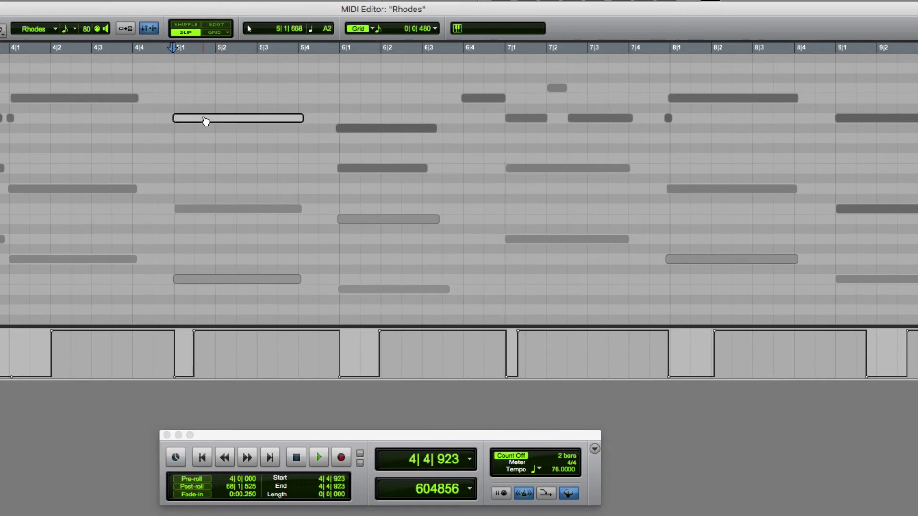
pyautogui.press('Delete')
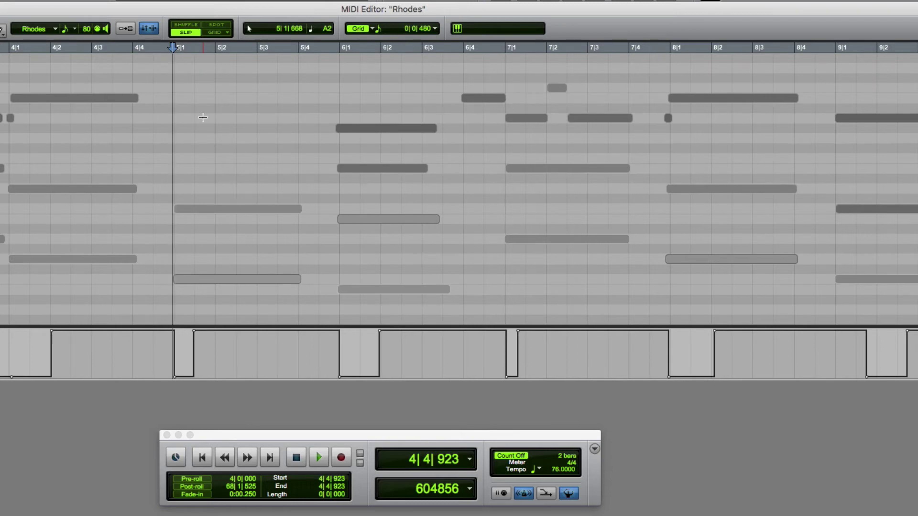
pyautogui.press('super+z')
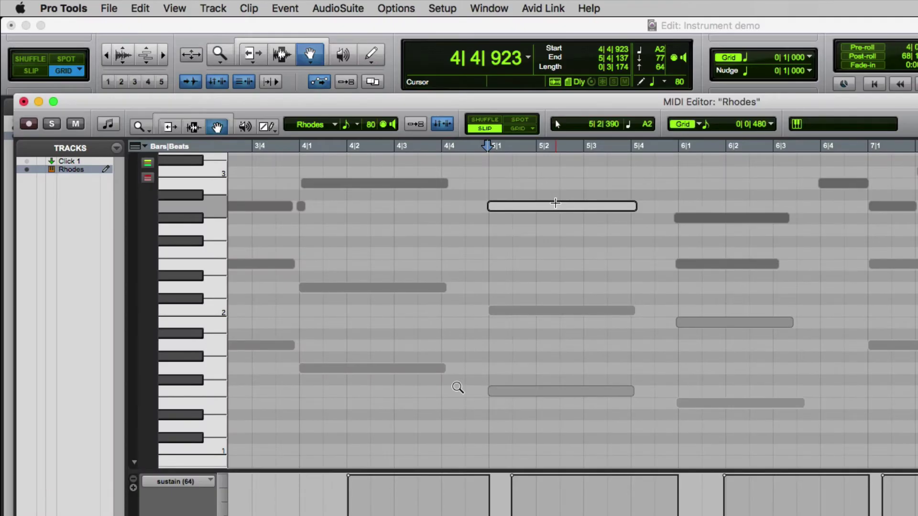
pyautogui.hotkey('ctrl', 'alt', 'Tab')
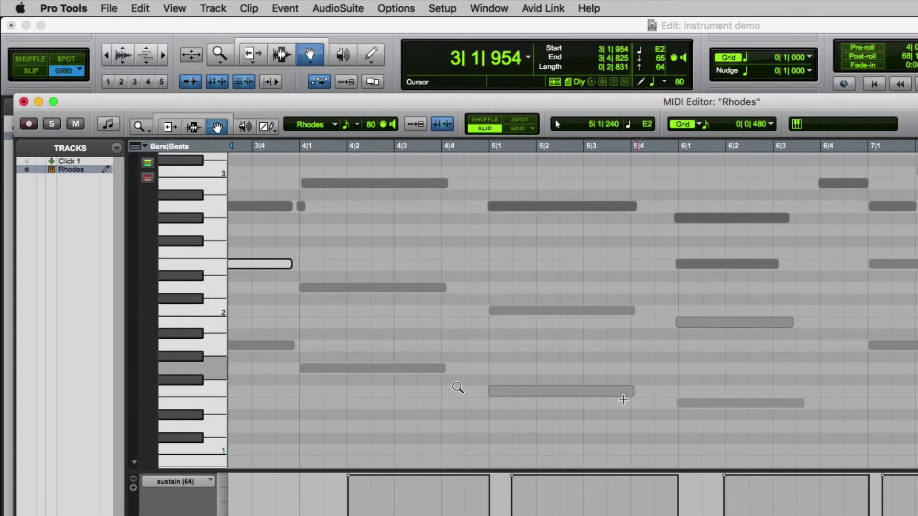
pyautogui.hotkey('ctrl', 'Tab')
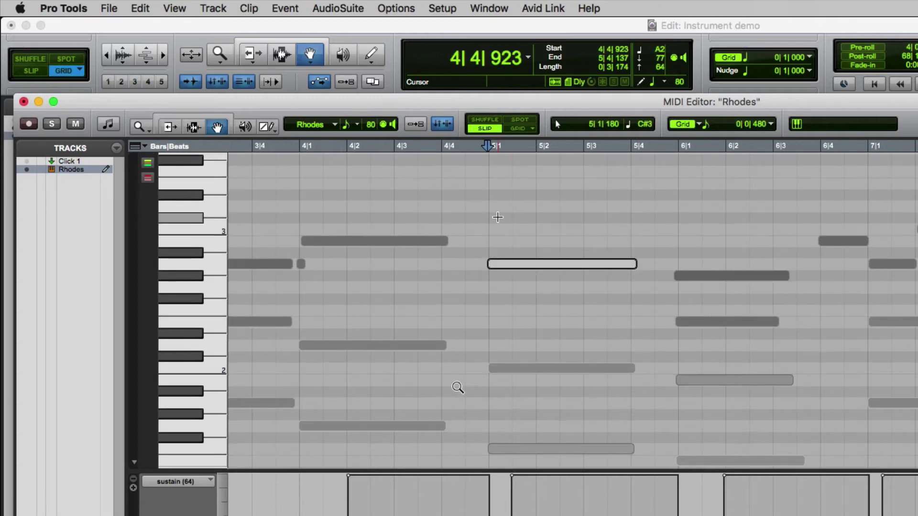
pyautogui.click(497, 217)
pyautogui.keyDown('super'); pyautogui.click(497, 217); pyautogui.keyUp('super')
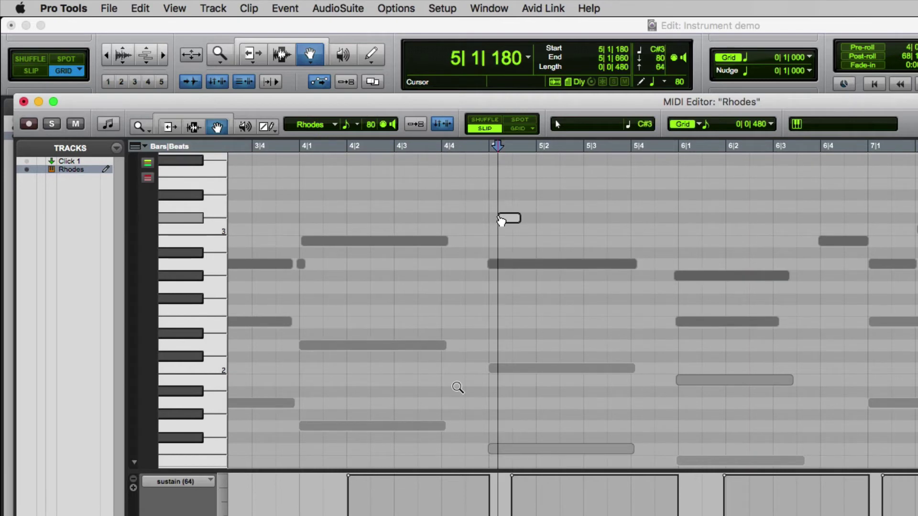
pyautogui.moveTo(510, 218); pyautogui.dragTo(498, 230)
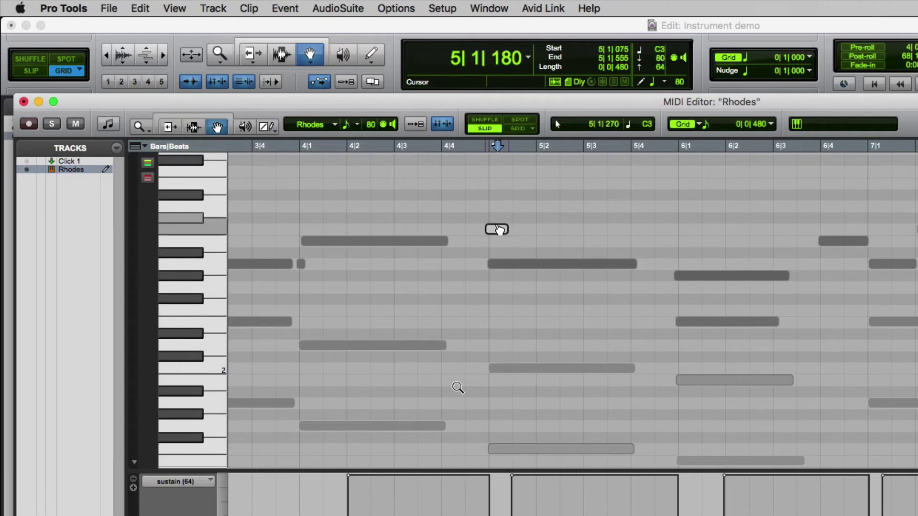
pyautogui.click(502, 230)
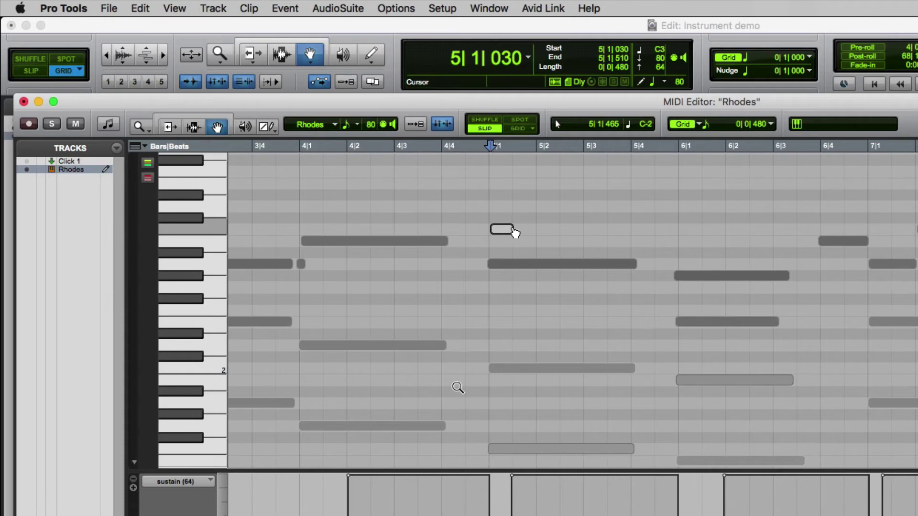
pyautogui.click(167, 127)
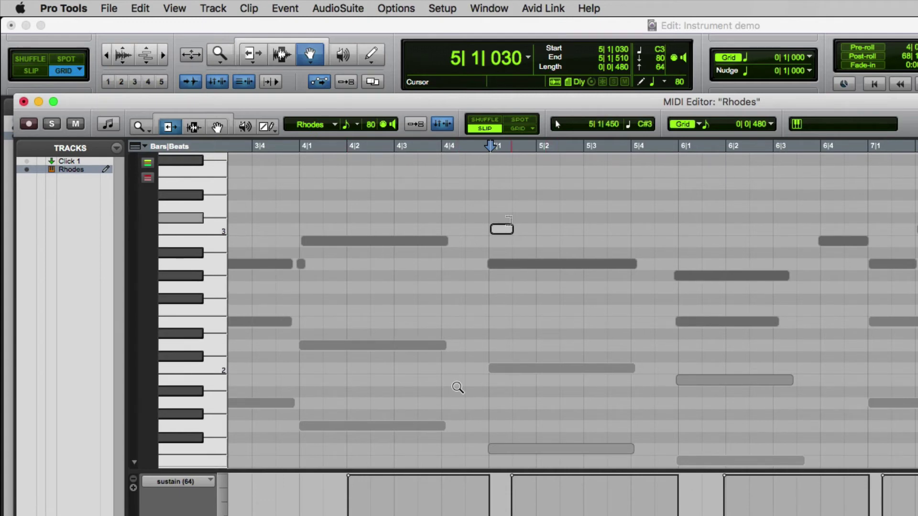
pyautogui.keyDown('shift'); pyautogui.click(602, 245); pyautogui.keyUp('shift')
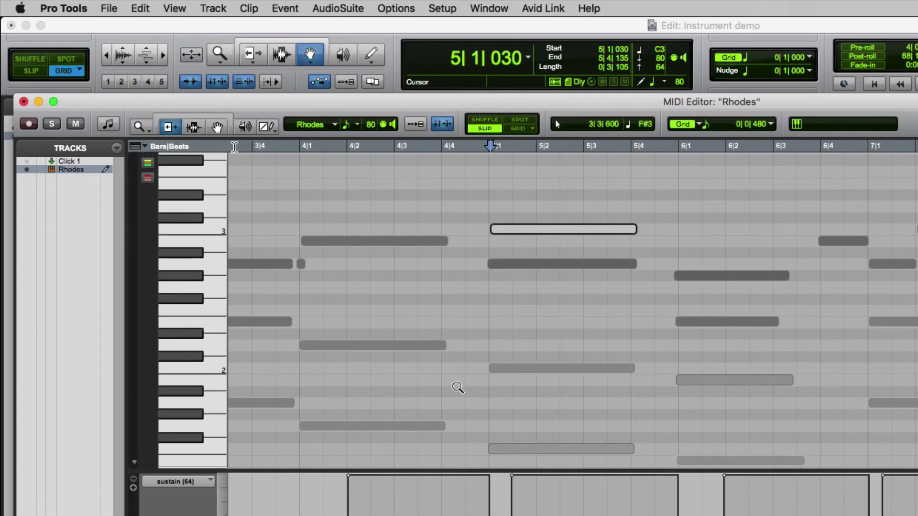
pyautogui.click(275, 150)
pyautogui.press('space')
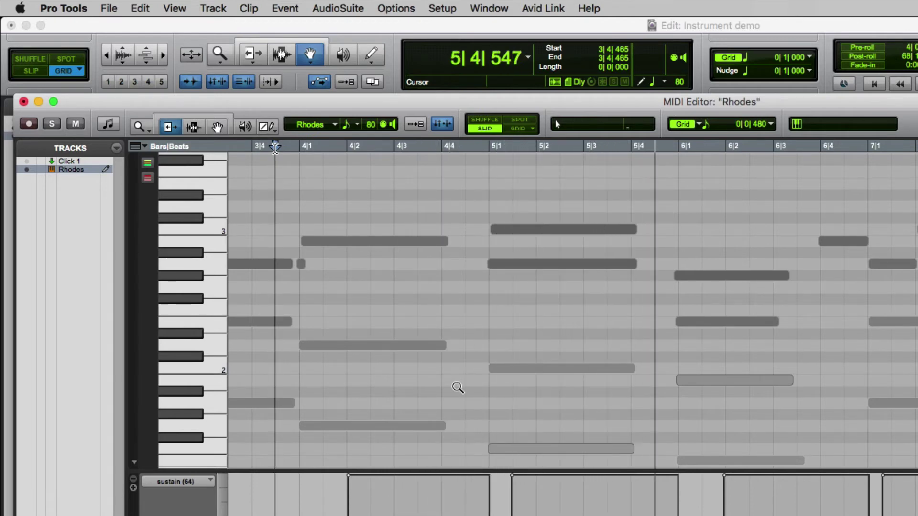
pyautogui.press('space')
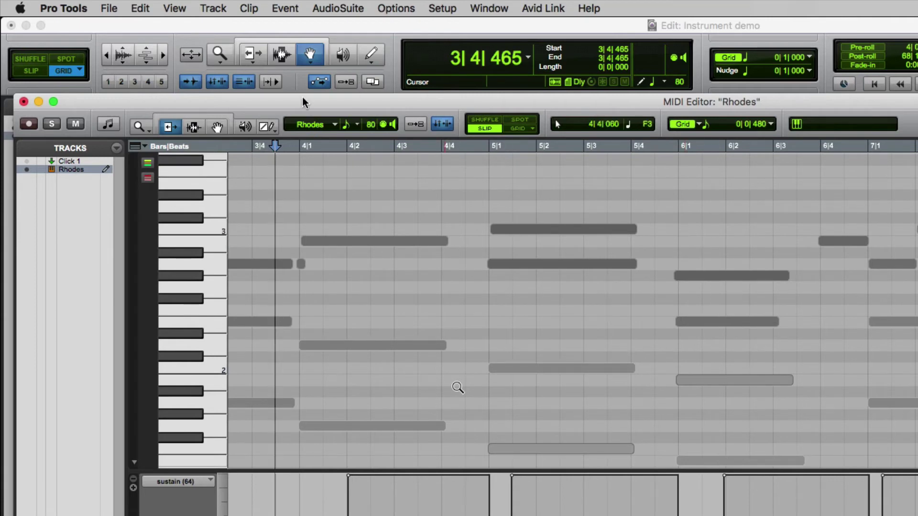
pyautogui.click(213, 130)
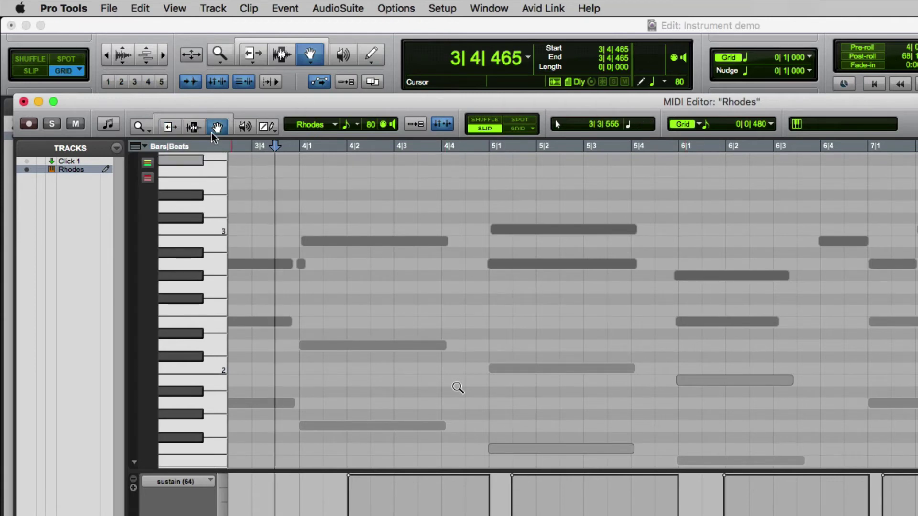
pyautogui.click(681, 243)
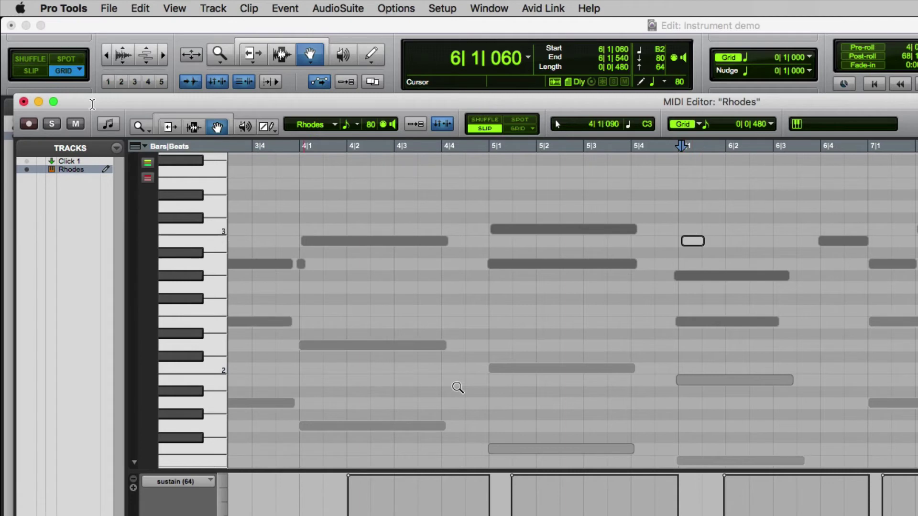
pyautogui.click(171, 127)
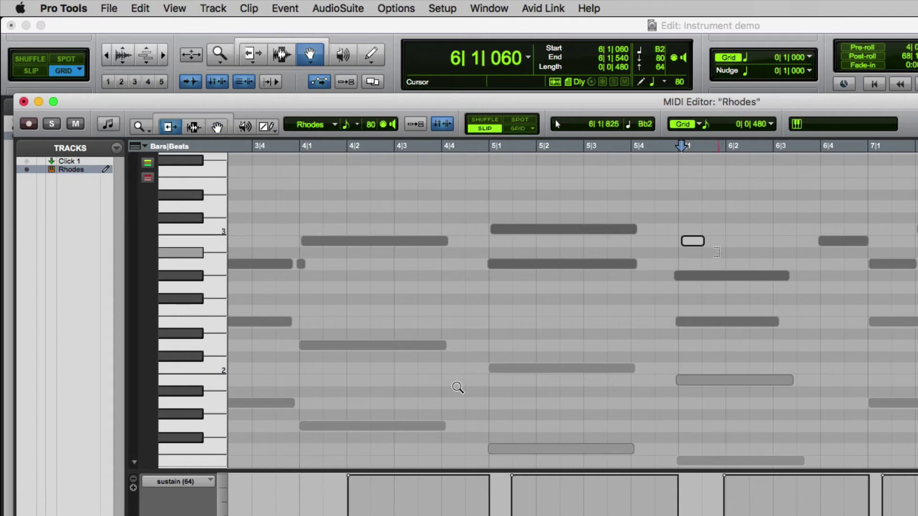
pyautogui.moveTo(727, 245); pyautogui.dragTo(793, 245)
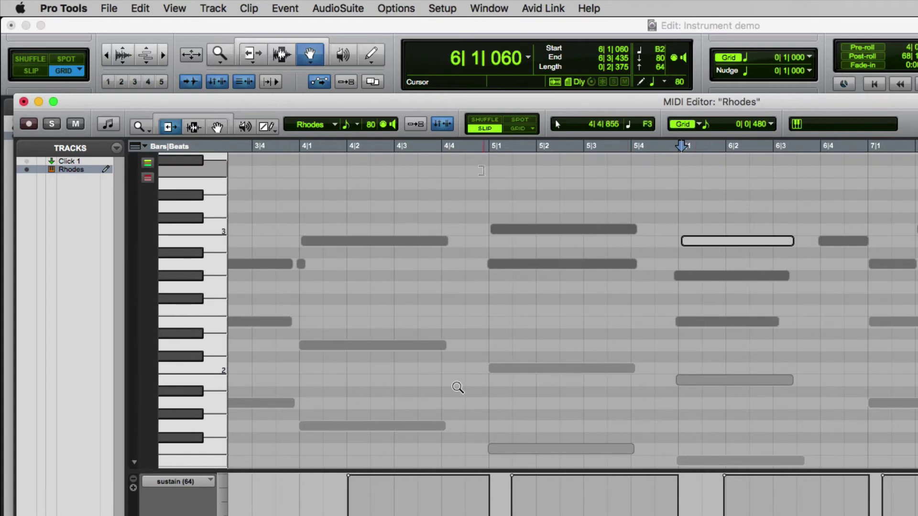
pyautogui.click(456, 152)
pyautogui.press('space')
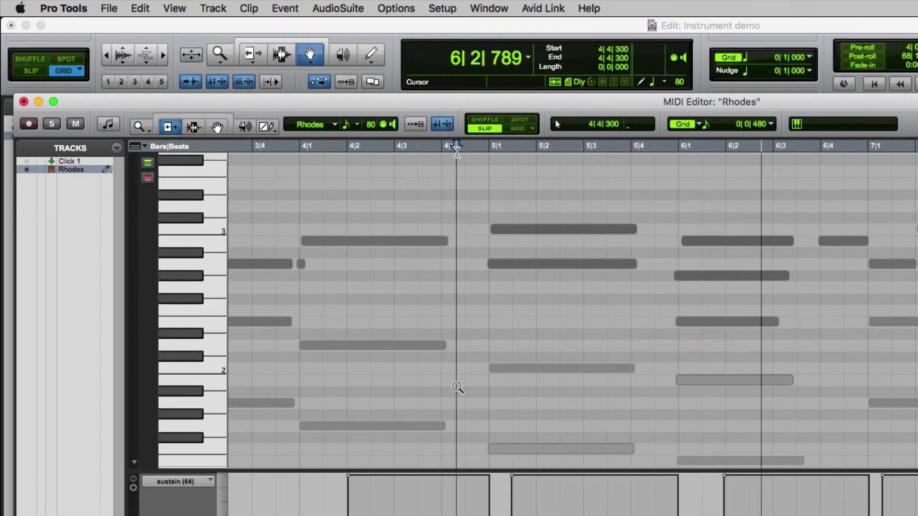
pyautogui.press('space')
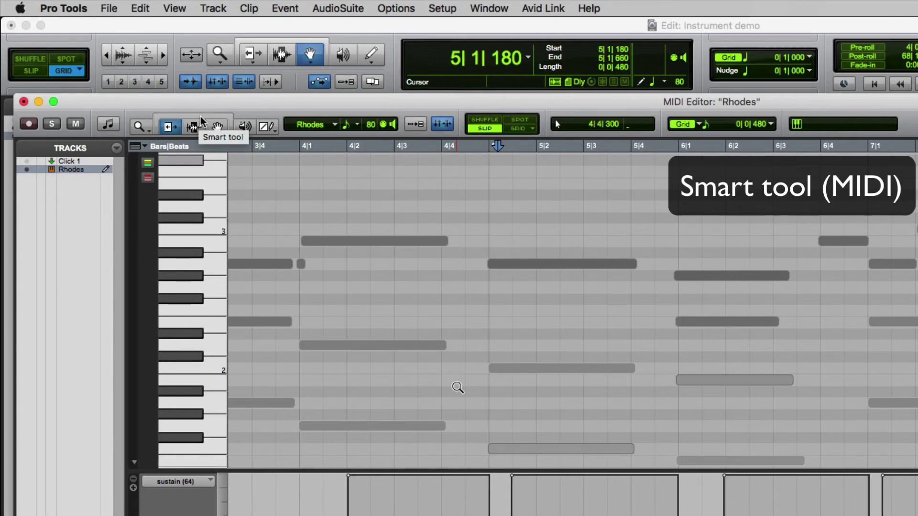
# With the Smart Tool, shorten the bar-5 A2 note's end to 5|3|945
pyautogui.click(199, 116)
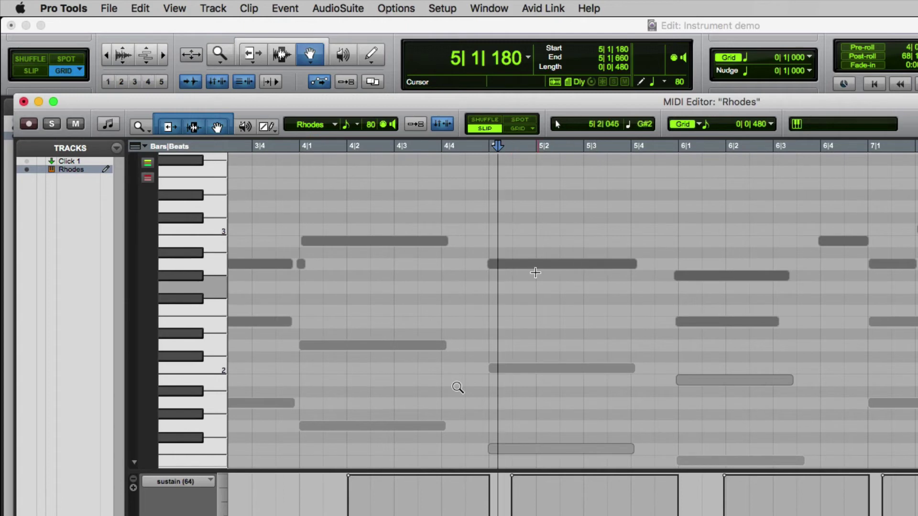
pyautogui.moveTo(535, 271); pyautogui.dragTo(553, 270)
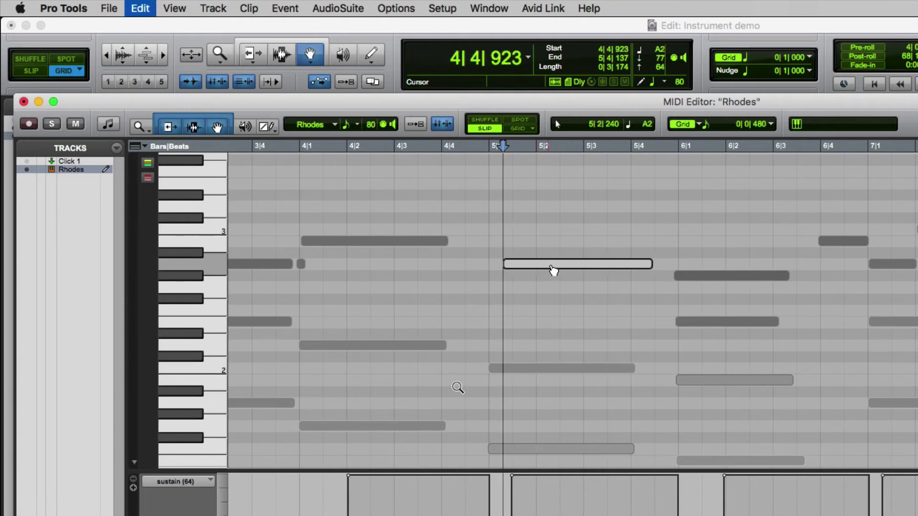
pyautogui.hotkey('ctrl', 'z')
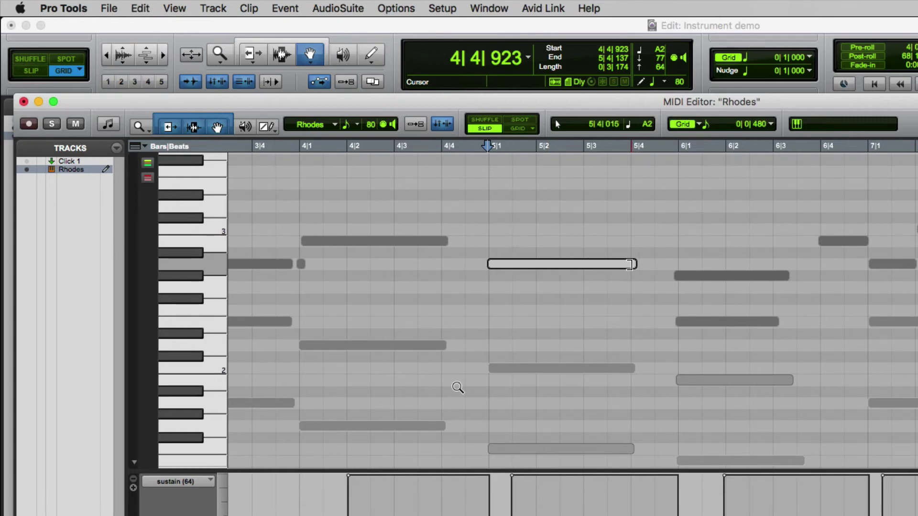
pyautogui.moveTo(630, 264)
pyautogui.mouseDown()
pyautogui.moveTo(588, 253)
pyautogui.moveTo(634, 260)
pyautogui.moveTo(640, 252)
pyautogui.mouseUp()
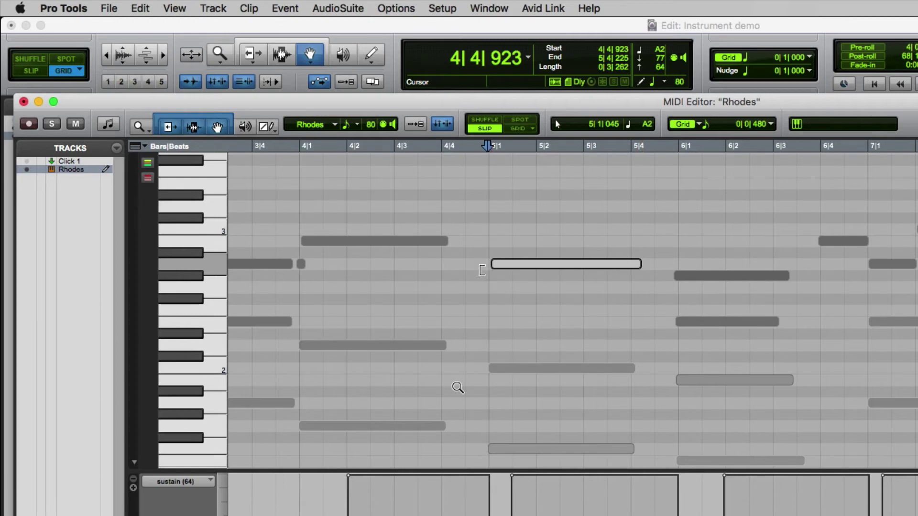
# Add a C3 note spanning 5|1|000 to 5|3|480
pyautogui.click(495, 226)
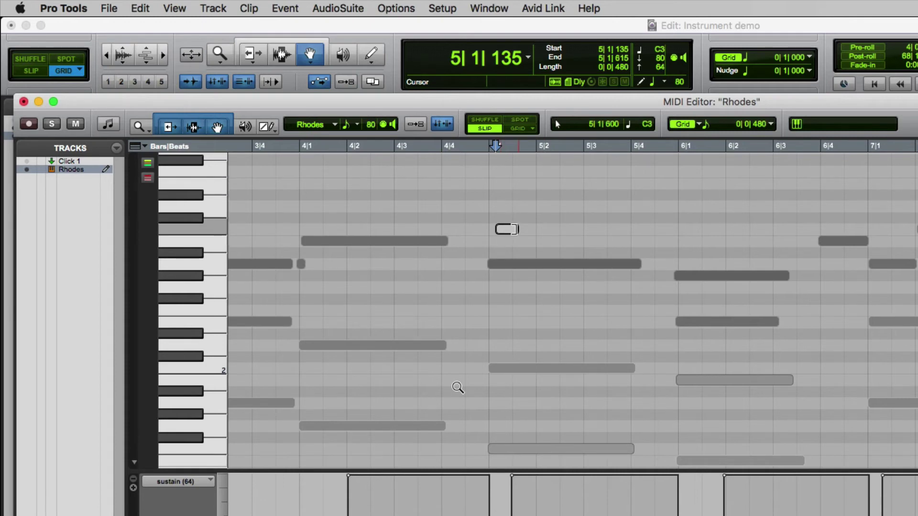
pyautogui.moveTo(516, 230); pyautogui.dragTo(606, 230)
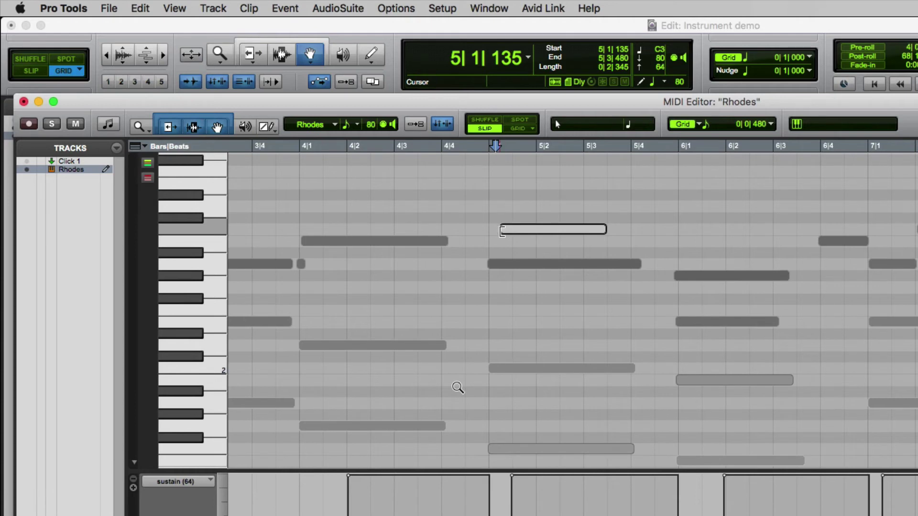
pyautogui.moveTo(502, 231); pyautogui.dragTo(492, 228)
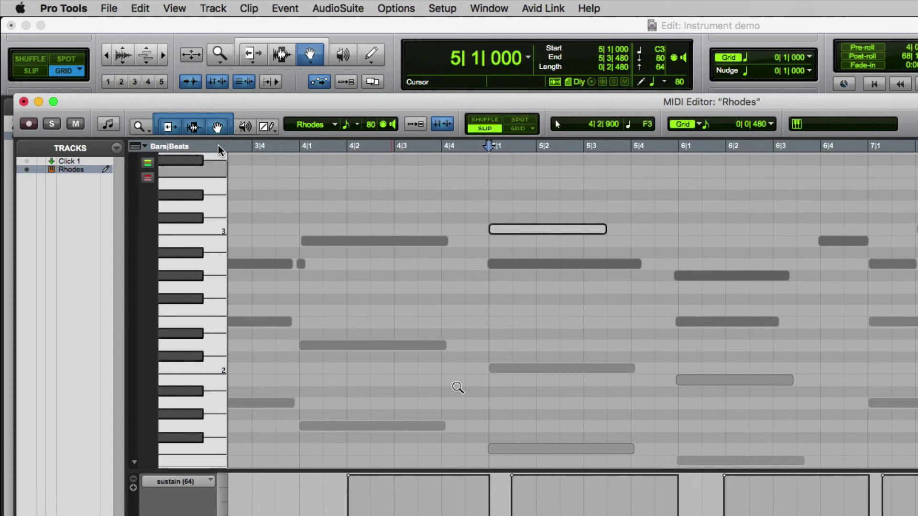
# Undo the C3 note edits, then toggle the Smart Tool off and back on
pyautogui.press('super+shift+z')
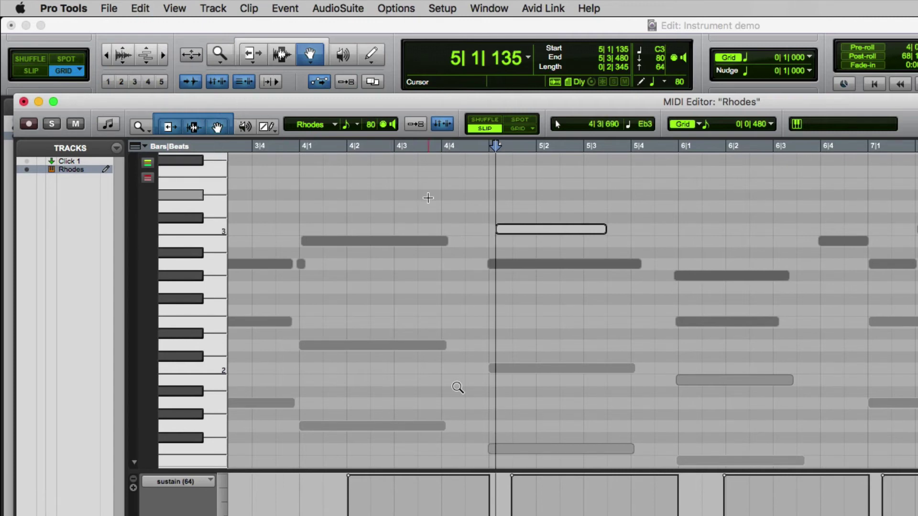
pyautogui.press('super+z')
pyautogui.press('super+z')
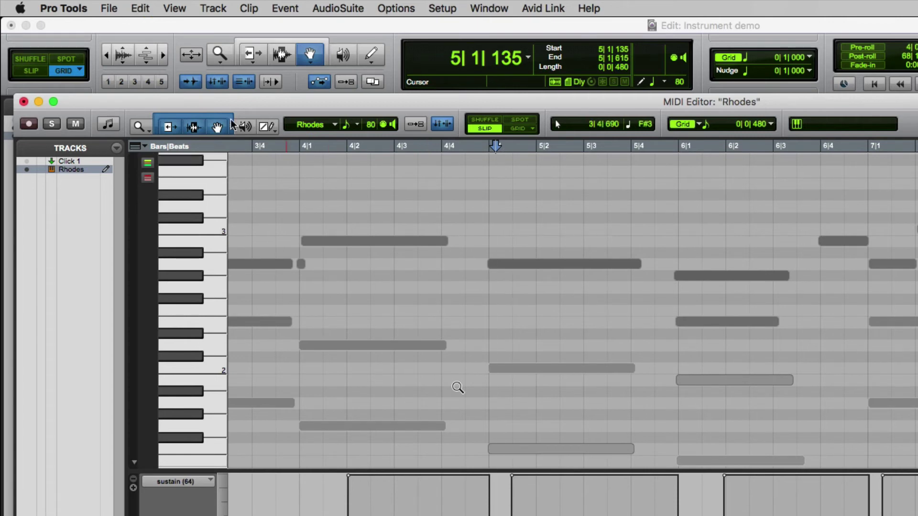
pyautogui.click(200, 125)
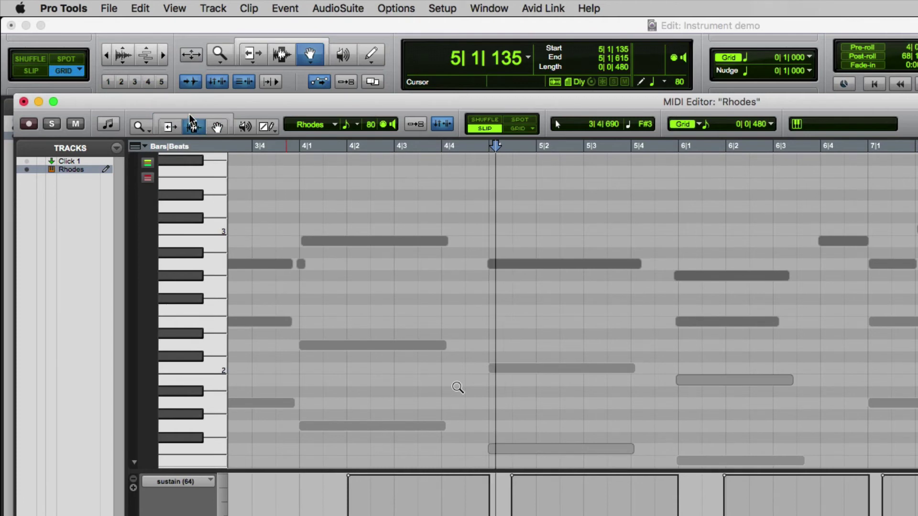
pyautogui.click(190, 118)
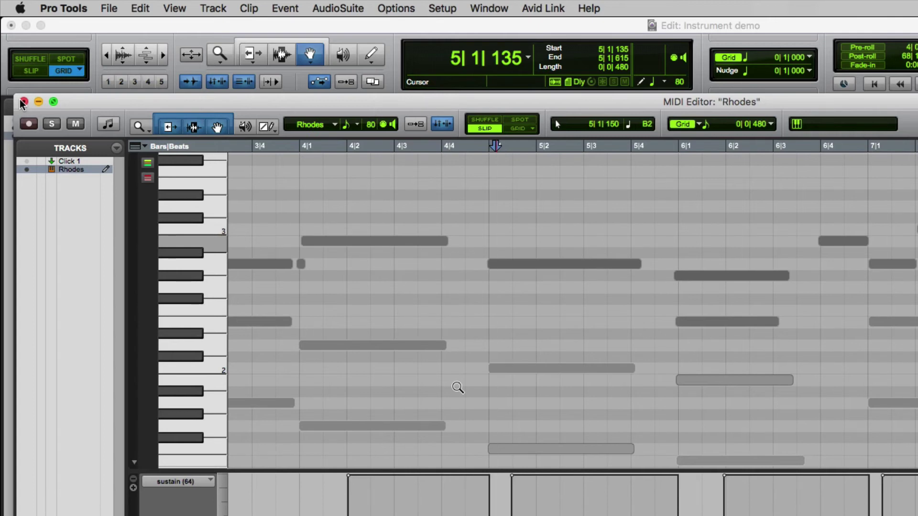
# Close the MIDI Editor and zoom the Edit timeline out to show Rhodes-06
pyautogui.click(23, 102)
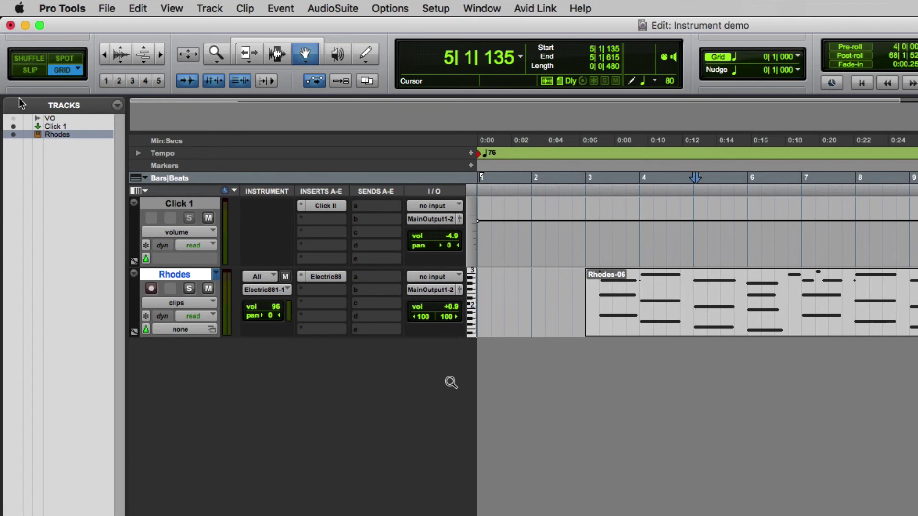
pyautogui.press('super+bracketleft')
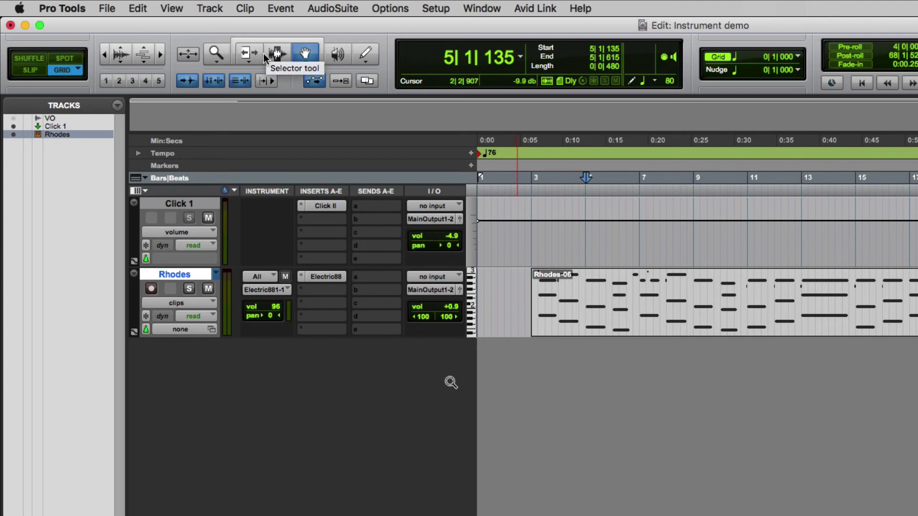
# With the Trim tool, pull the Rhodes-06 clip's end out past bar 21, then back to bar 15
pyautogui.click(247, 53)
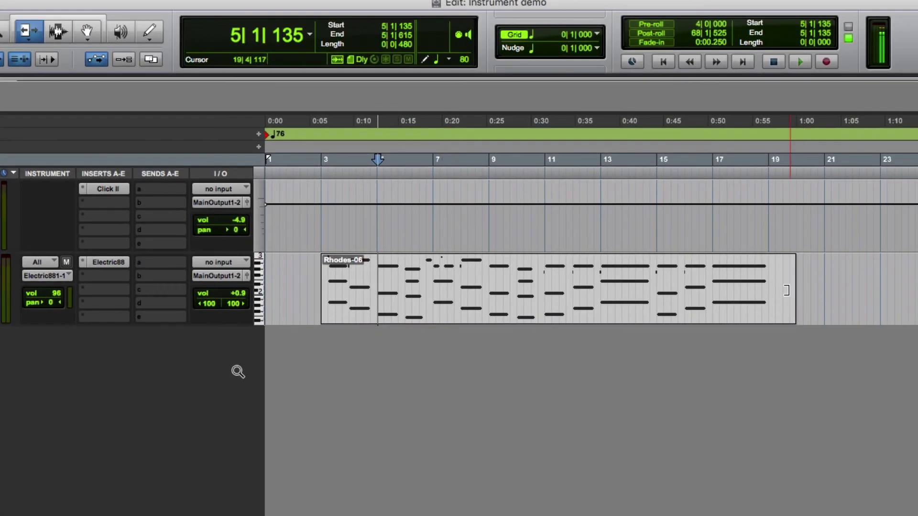
pyautogui.moveTo(786, 290); pyautogui.dragTo(831, 286)
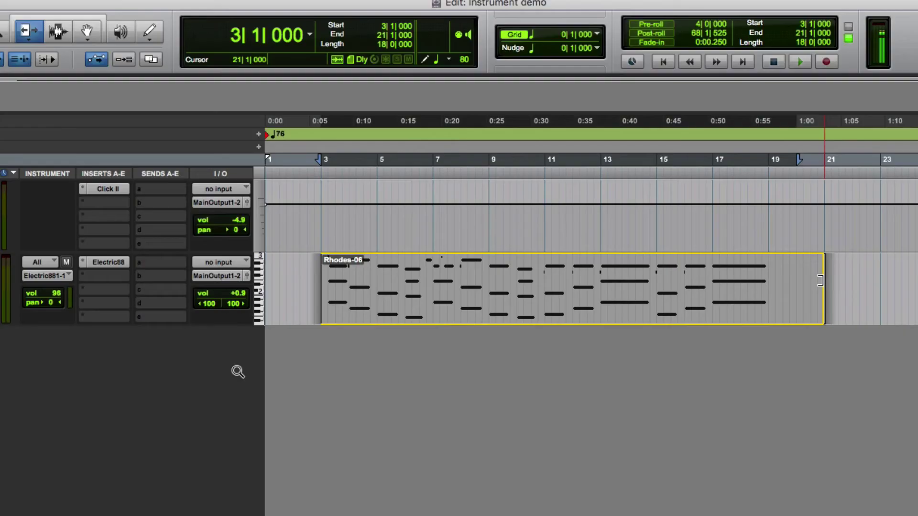
pyautogui.moveTo(824, 274); pyautogui.dragTo(654, 260)
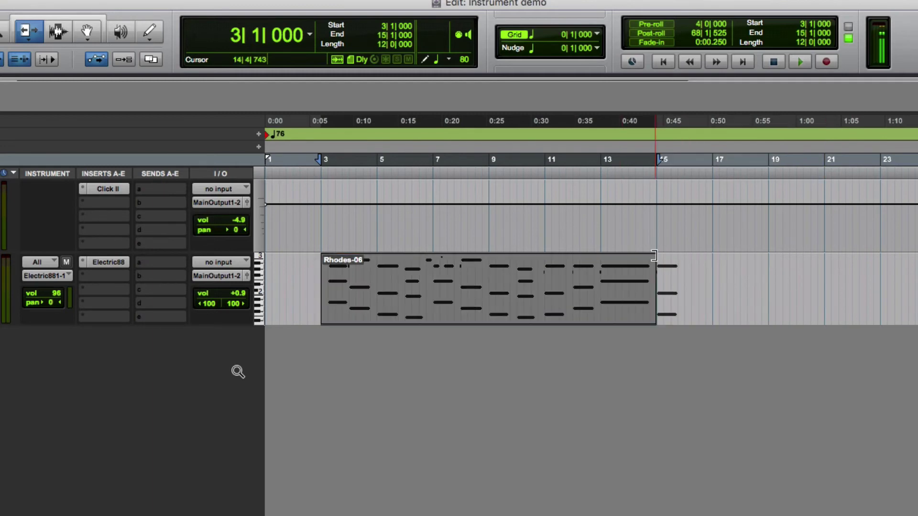
pyautogui.press('super+bracketright')
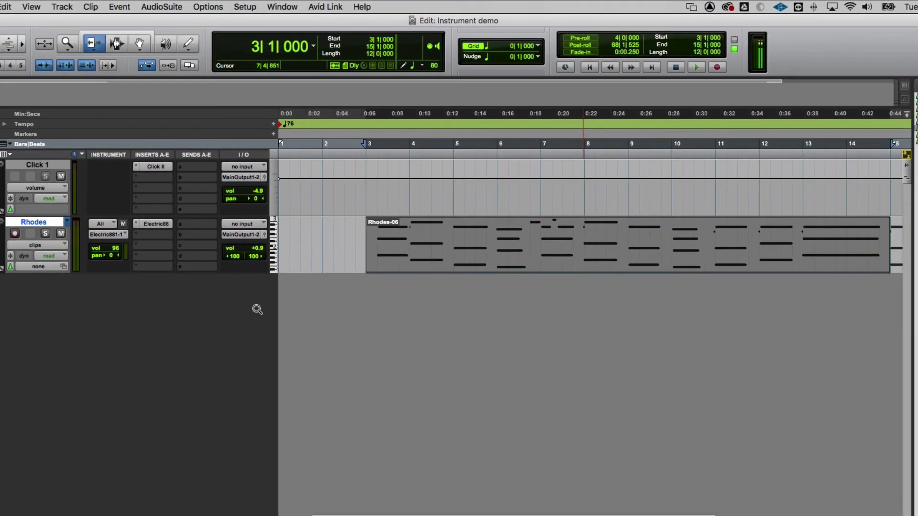
pyautogui.hscroll(5, 238, 371)
pyautogui.hscroll(4, 258, 309)
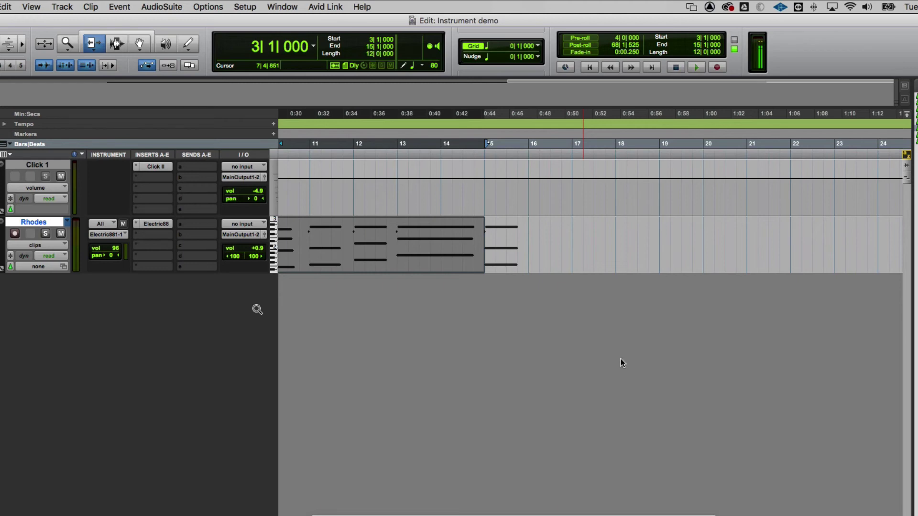
# Play the clip's ending from bar 14, then zoom closely around bar 14 and back out
pyautogui.click(442, 146)
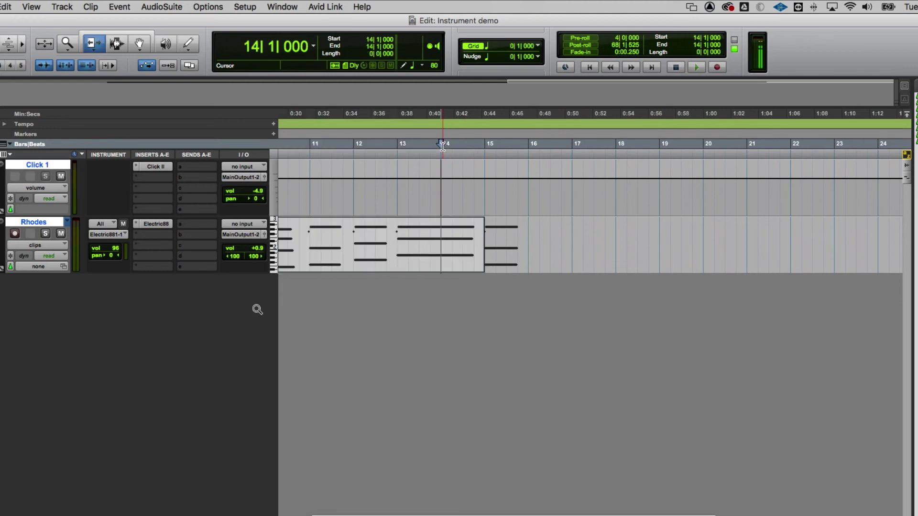
pyautogui.press('space')
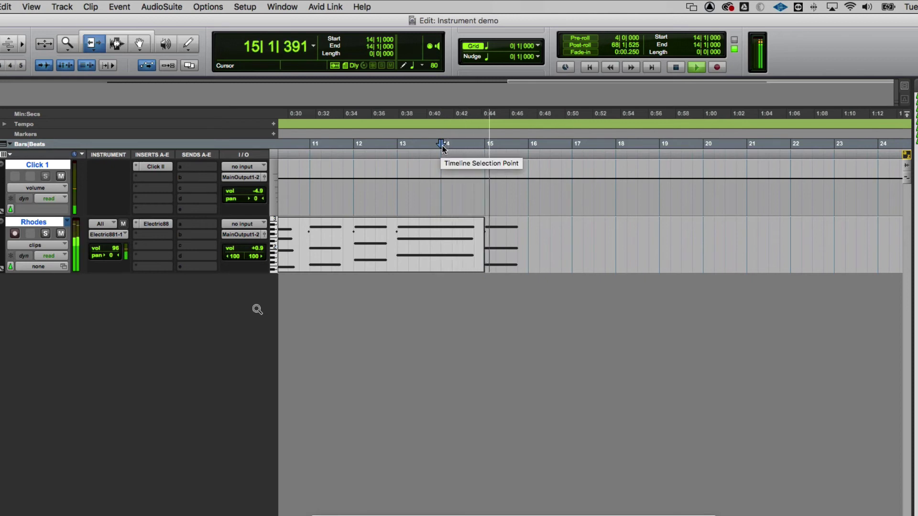
pyautogui.press('space')
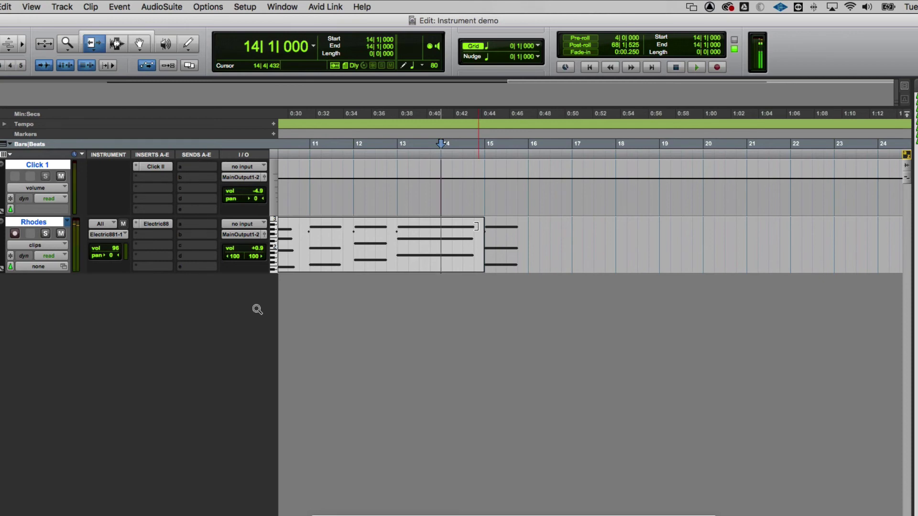
pyautogui.press('t')
pyautogui.press('t')
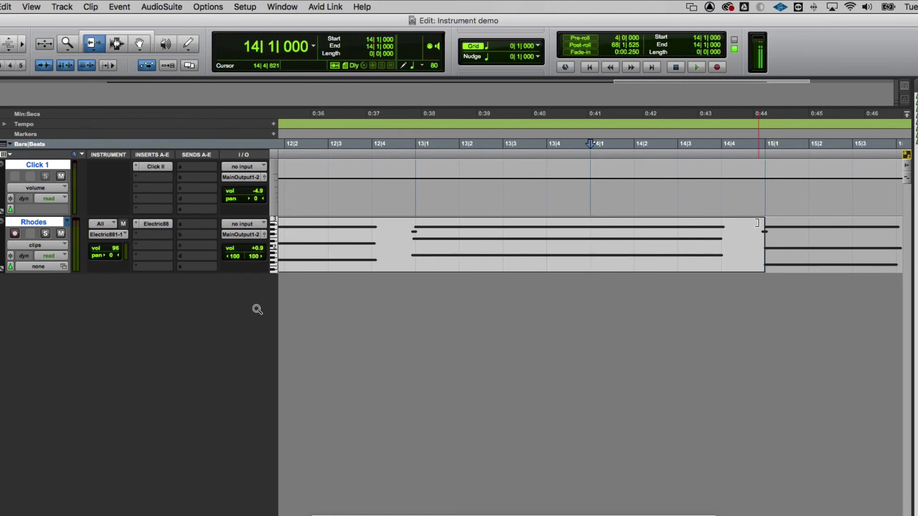
pyautogui.press('r')
pyautogui.press('r')
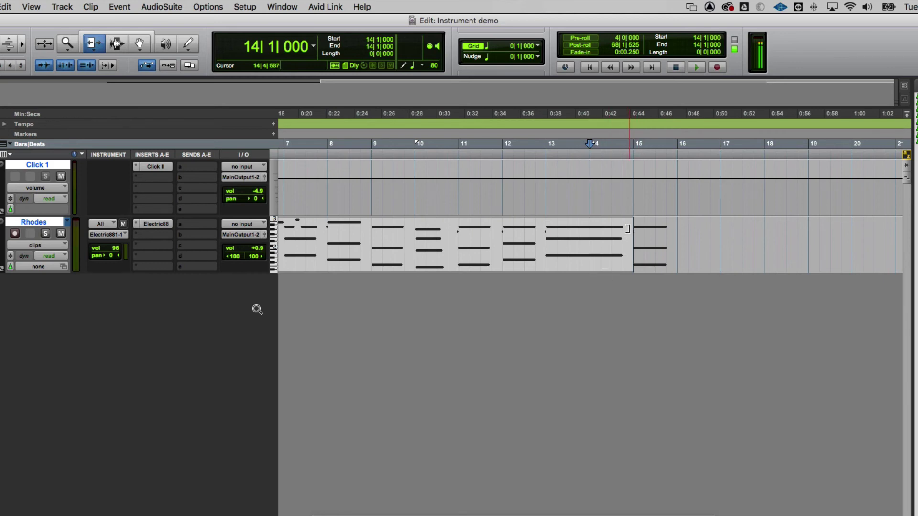
# Trim the Rhodes-06 clip's end out to bar 19 and open its notes in the MIDI Editor
pyautogui.moveTo(630, 231); pyautogui.dragTo(836, 240)
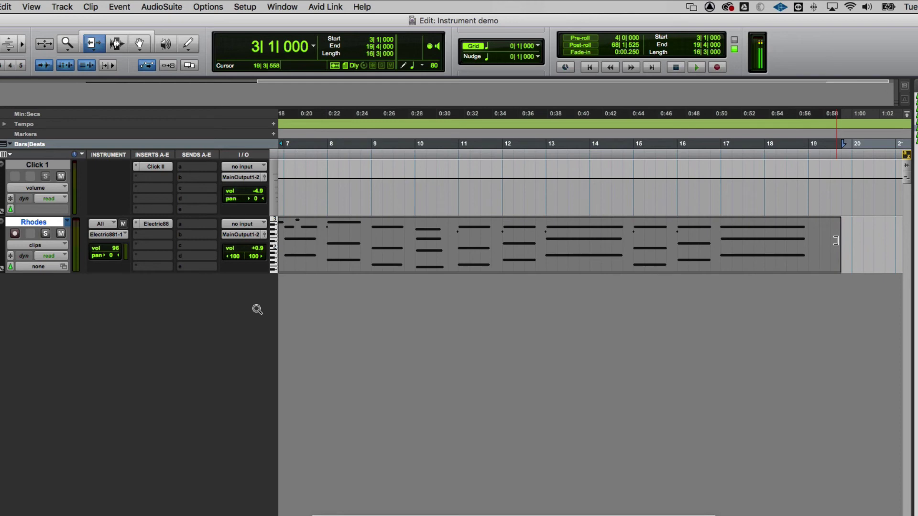
pyautogui.press('super+bracketleft')
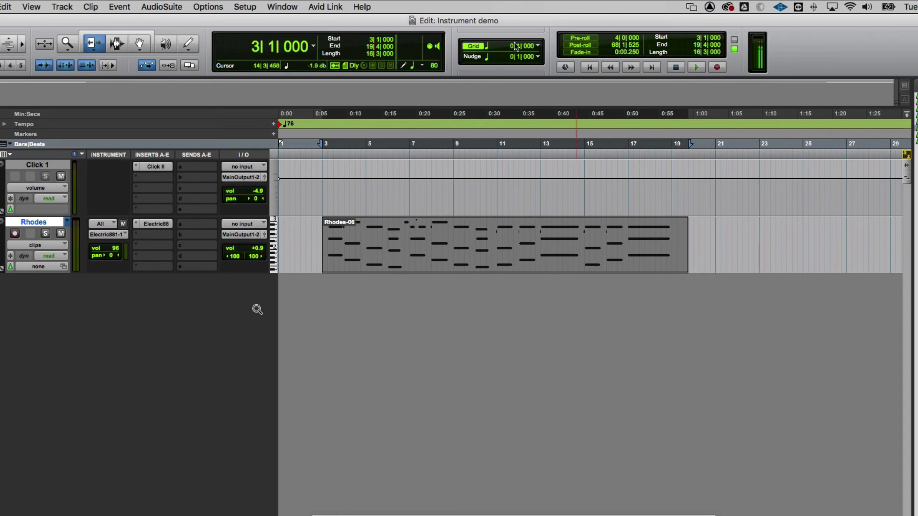
pyautogui.click(138, 45)
pyautogui.doubleClick(394, 245)
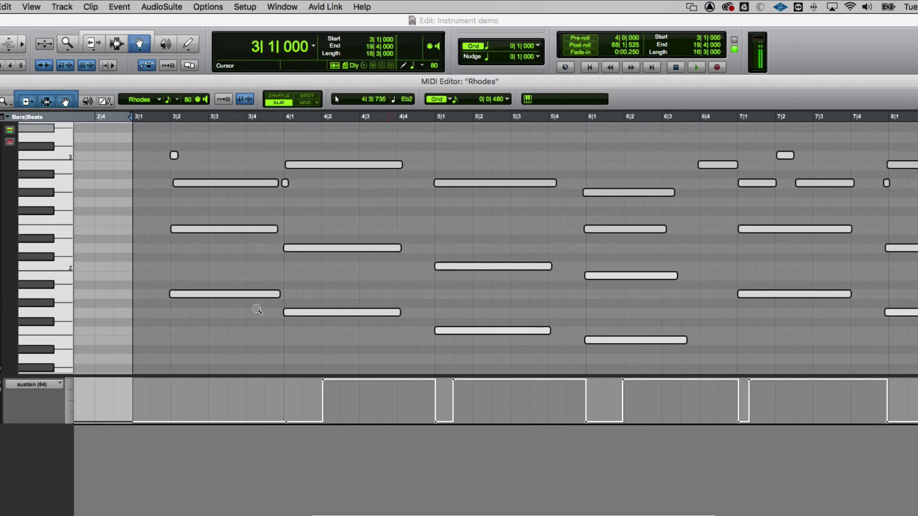
# Close the Rhodes MIDI Editor with Cmd+W
pyautogui.press('super+w')
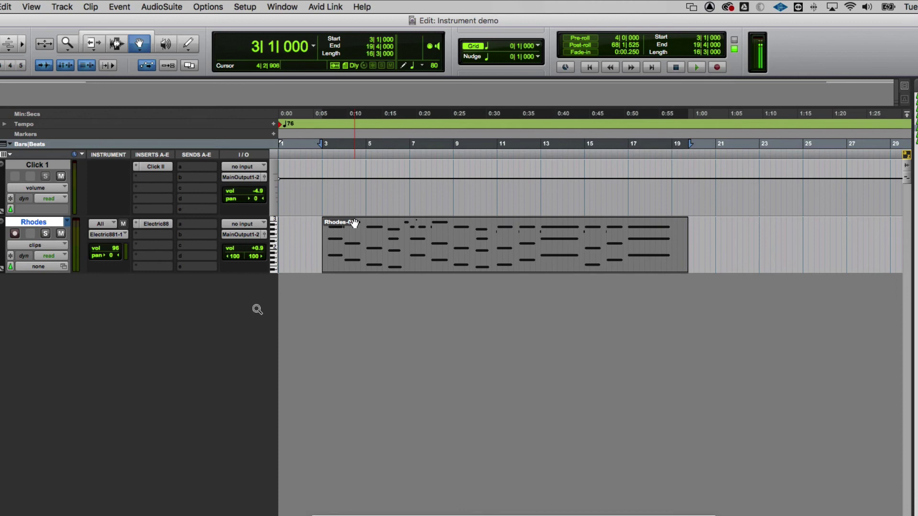
# Open the Electric88 insert on the Rhodes track and move its window up and left
pyautogui.click(156, 224)
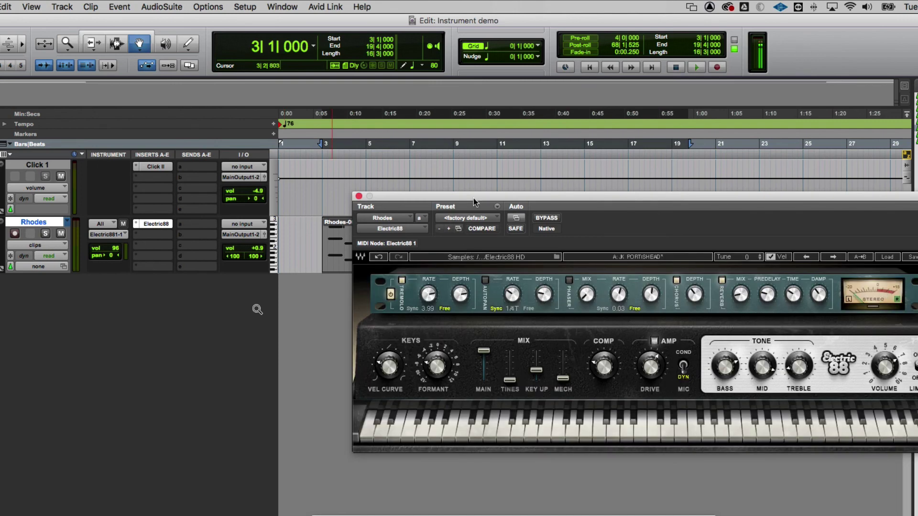
pyautogui.moveTo(473, 197); pyautogui.dragTo(355, 184)
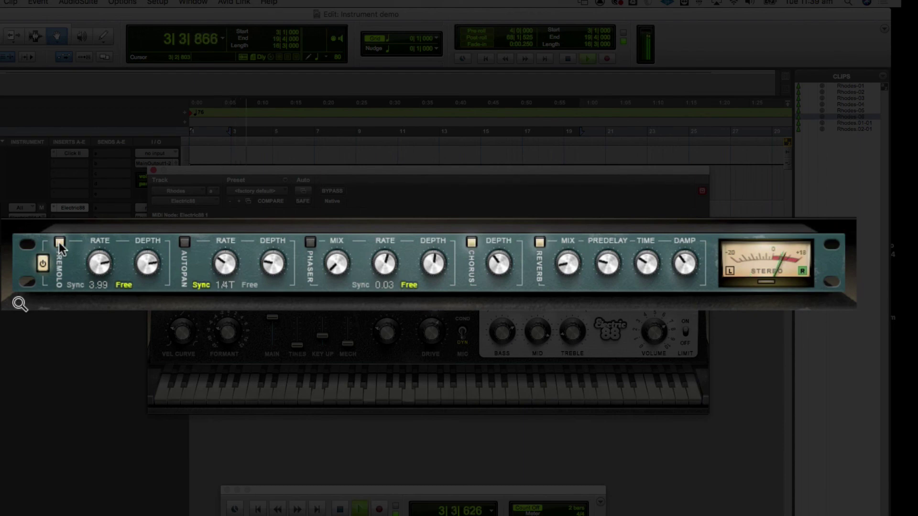
# Turn Electric88's Tremolo back on at depth 83.3, then stop playback
pyautogui.click(59, 243)
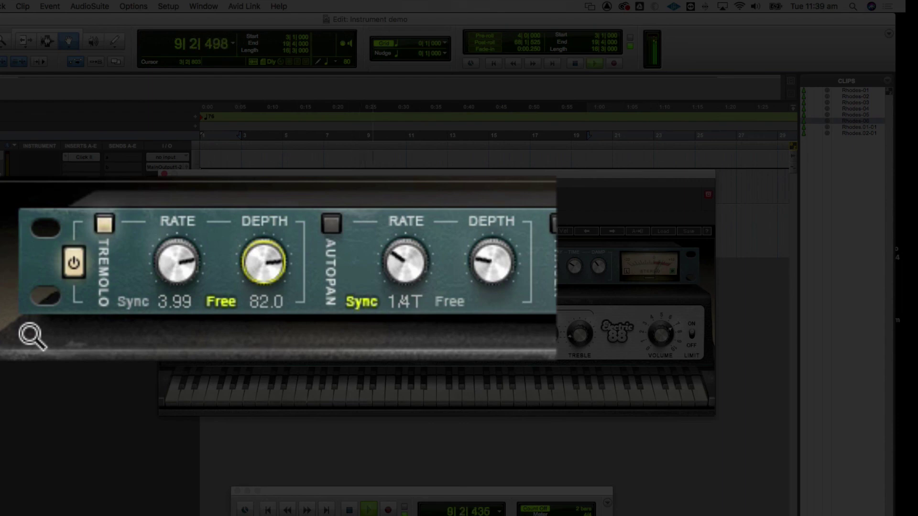
pyautogui.press('space')
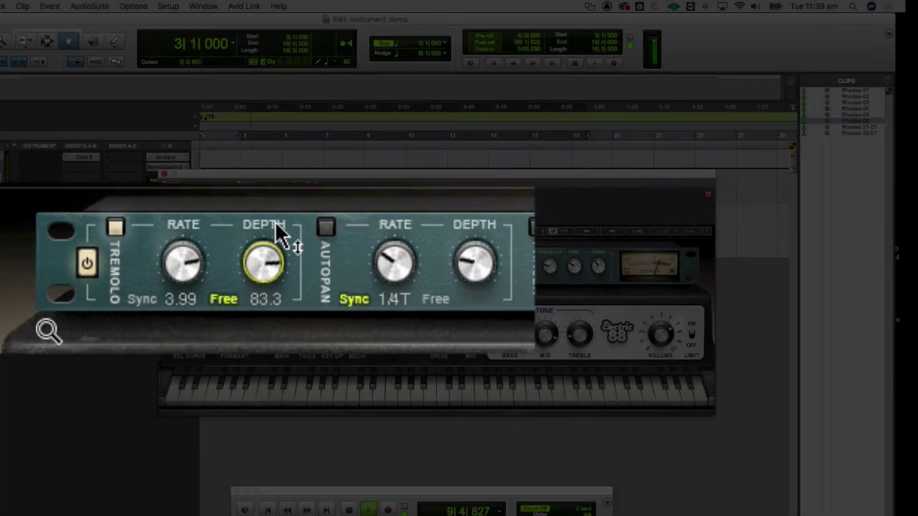